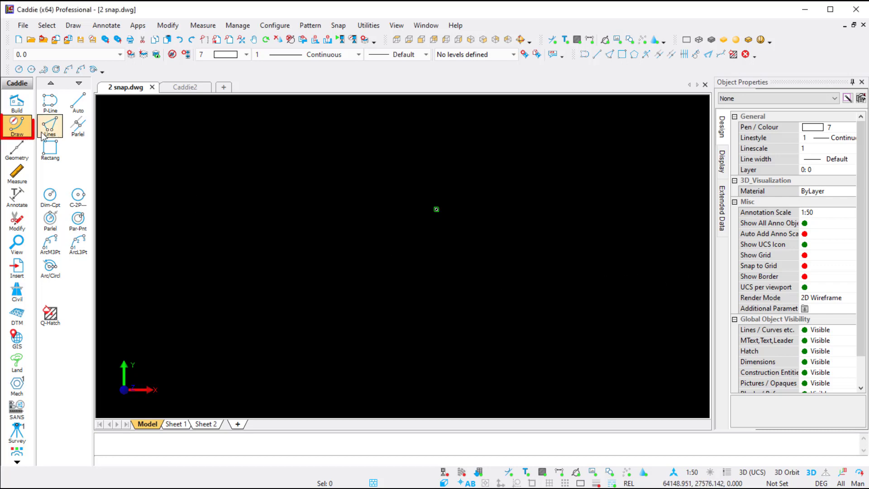
Draw a circle by centre point with a radius of 3000 in the right half of the drawing area.
{"action": "left_click", "coordinate": [18, 131]}
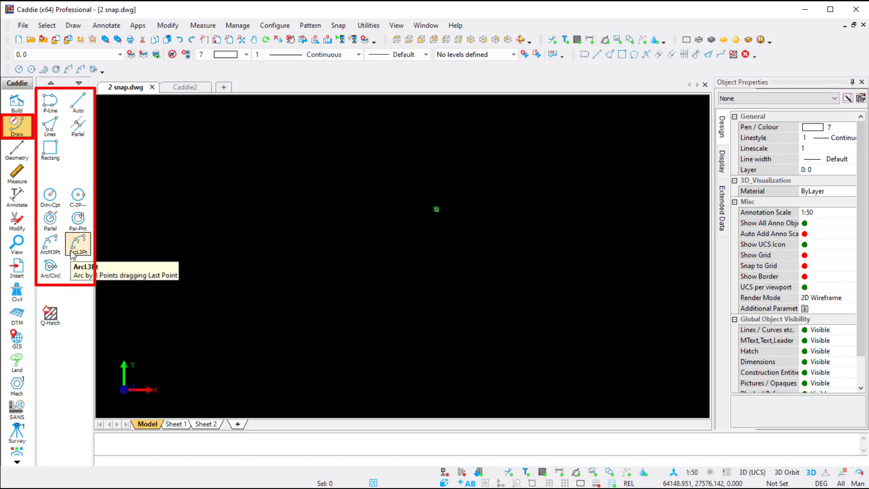
{"action": "left_click", "coordinate": [49, 202]}
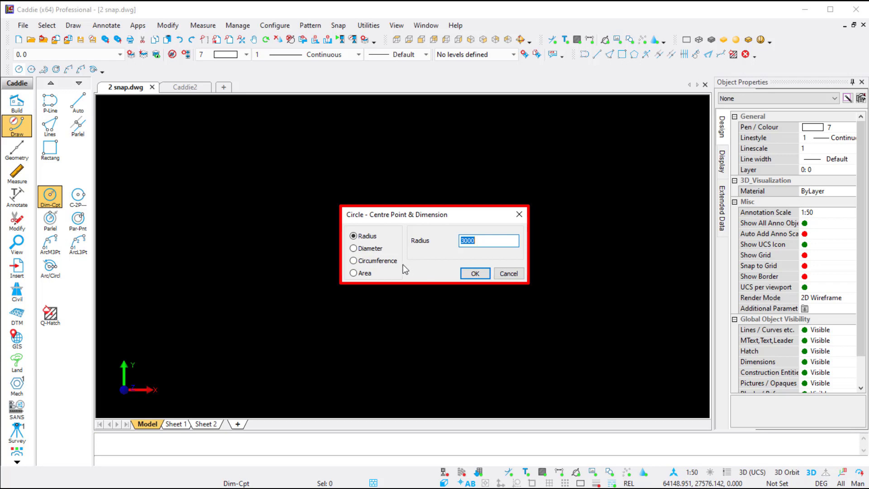
{"action": "left_click", "coordinate": [486, 240]}
{"action": "left_click", "coordinate": [475, 274]}
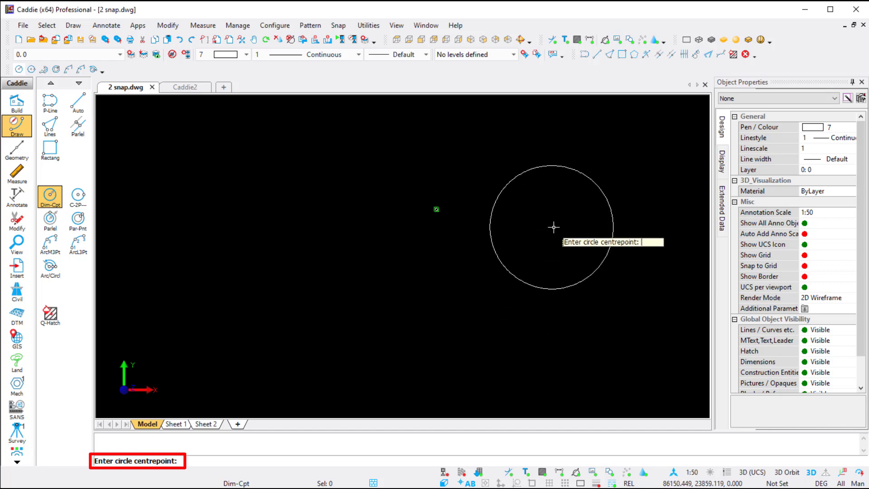
{"action": "left_click", "coordinate": [600, 251]}
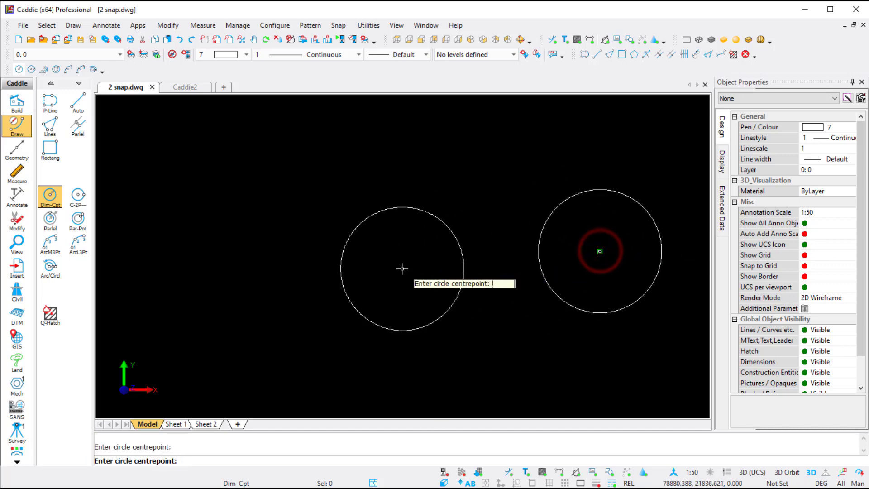
{"action": "key", "text": "Escape"}
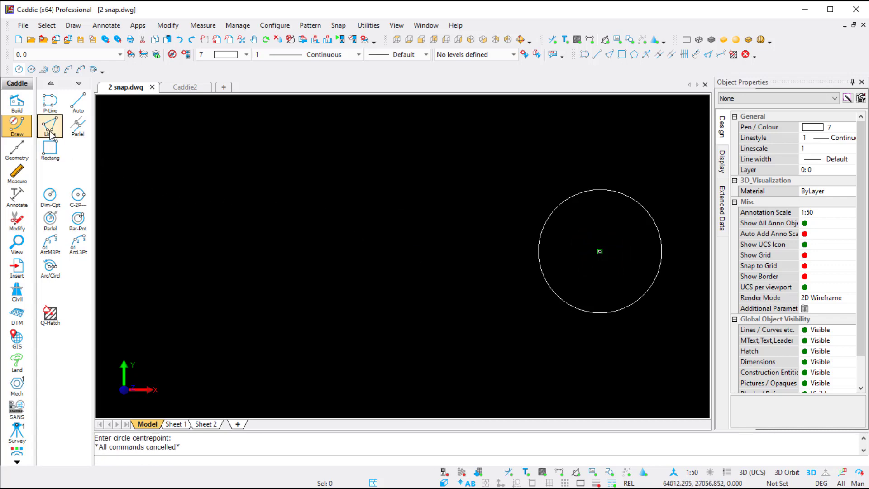
Draw an open zigzag polyline of six straight segments in the empty area left of the circle.
{"action": "left_click", "coordinate": [51, 108]}
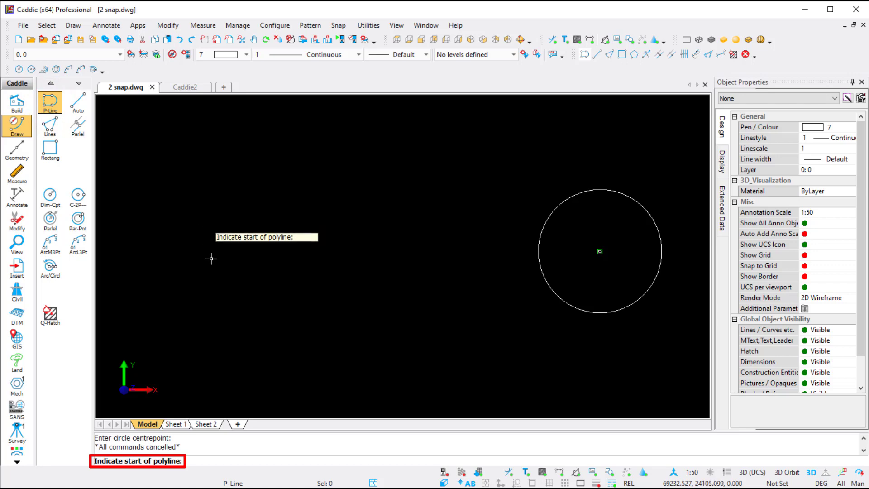
{"action": "left_click", "coordinate": [208, 297]}
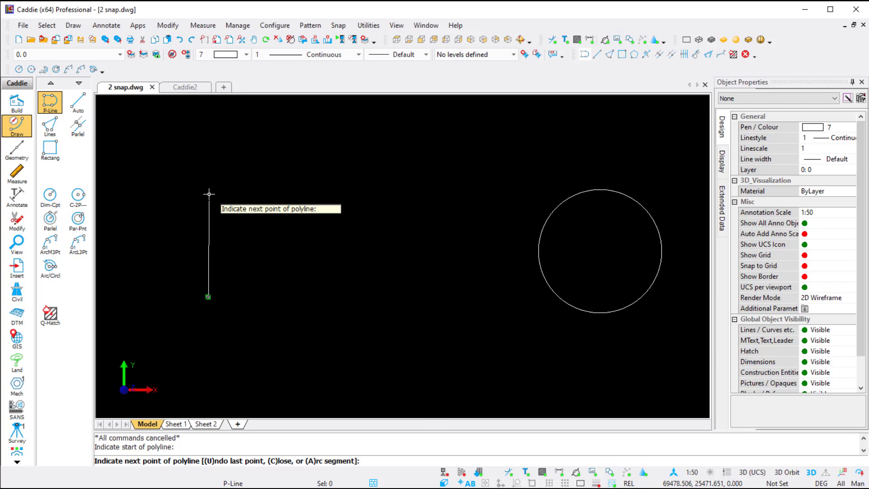
{"action": "left_click", "coordinate": [256, 227]}
{"action": "left_click", "coordinate": [210, 155]}
{"action": "left_click", "coordinate": [315, 127]}
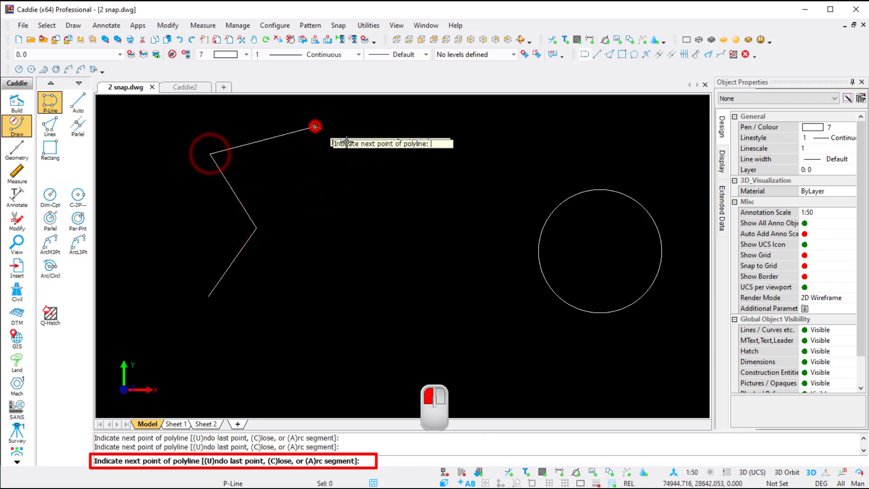
{"action": "left_click", "coordinate": [408, 171]}
{"action": "left_click", "coordinate": [341, 202]}
{"action": "left_click", "coordinate": [407, 244]}
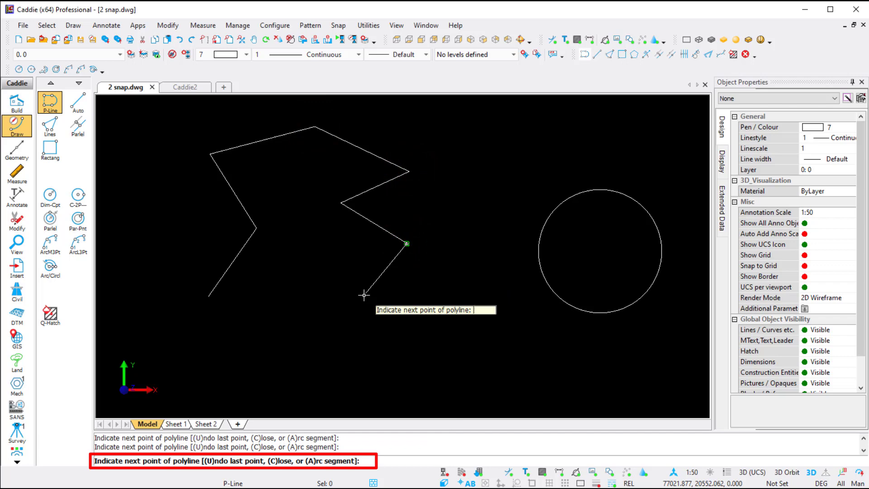
Undo the polyline's last two points and continue it with an arc segment bulging towards the circle.
{"action": "key", "text": "u"}
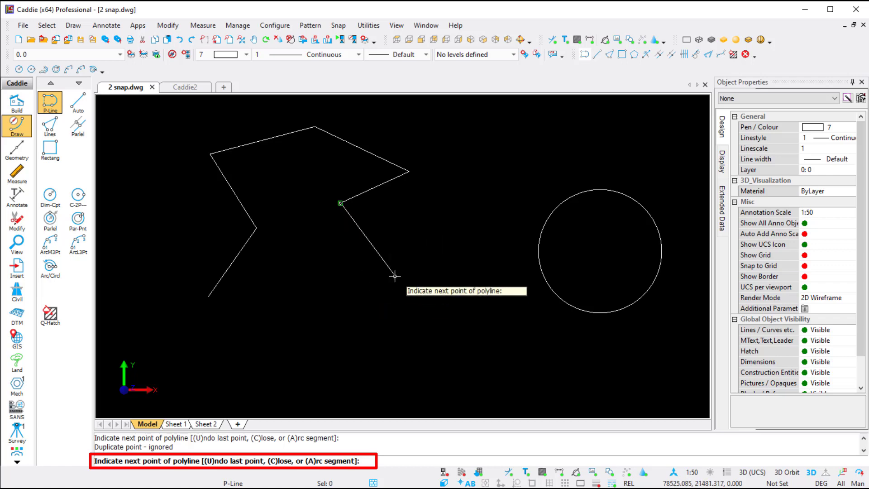
{"action": "key", "text": "u"}
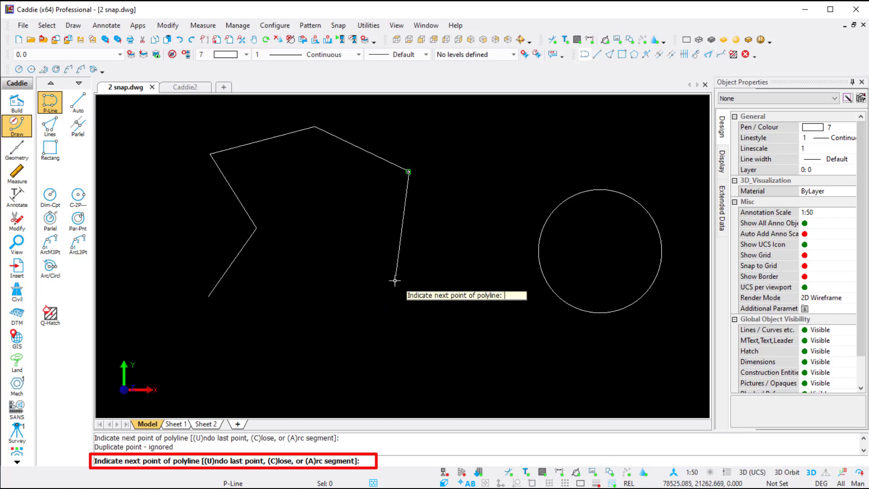
{"action": "key", "text": "a"}
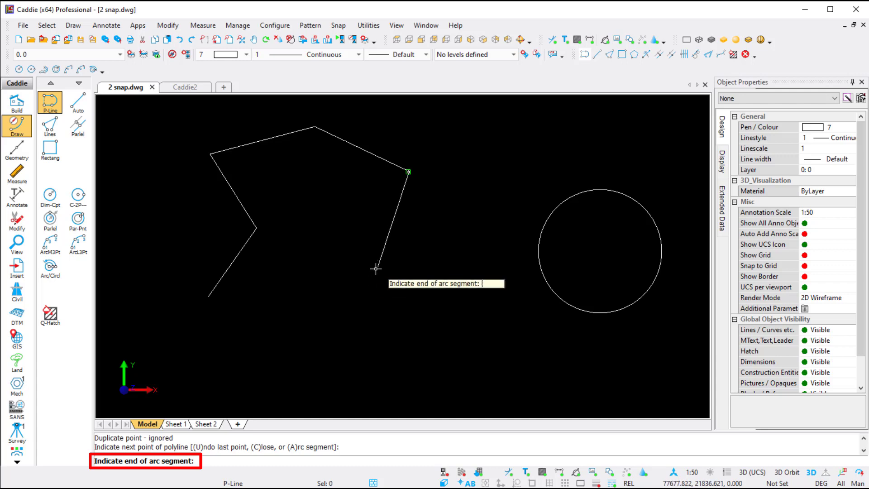
{"action": "left_click", "coordinate": [372, 273]}
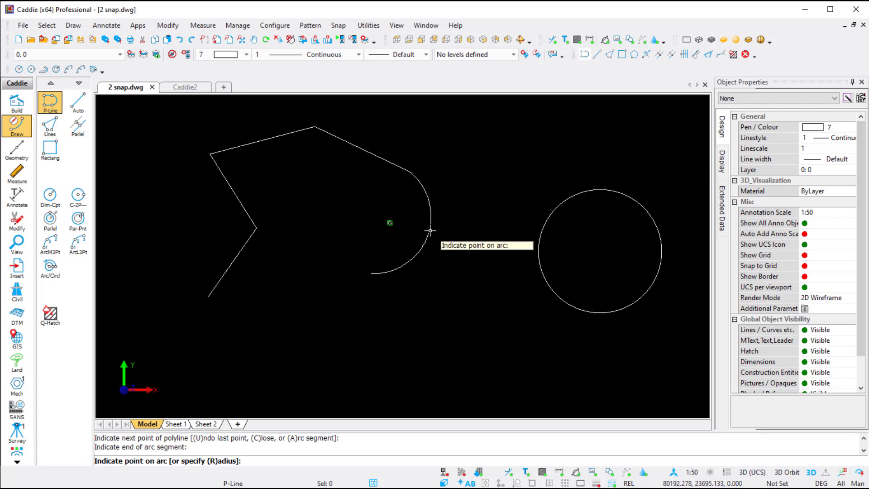
{"action": "left_click", "coordinate": [430, 231]}
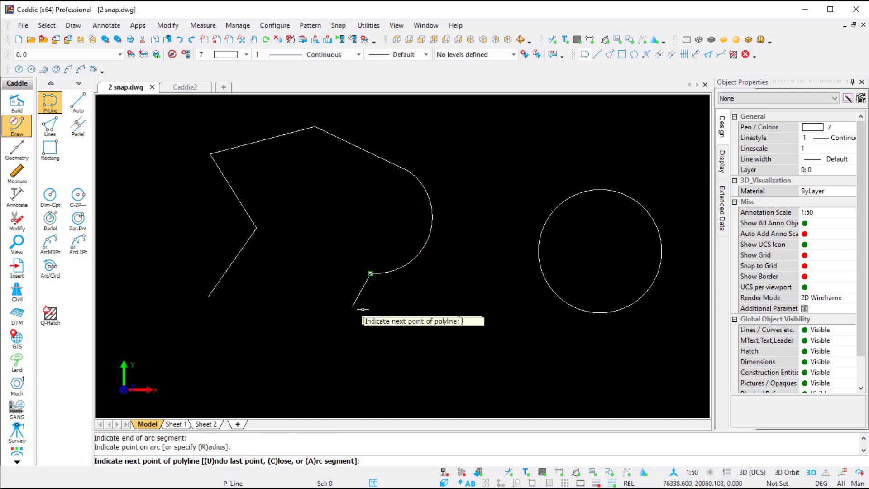
Add three straight segments after the arc and end the polyline, leaving it open near its start.
{"action": "left_click", "coordinate": [401, 317]}
{"action": "left_click", "coordinate": [320, 290]}
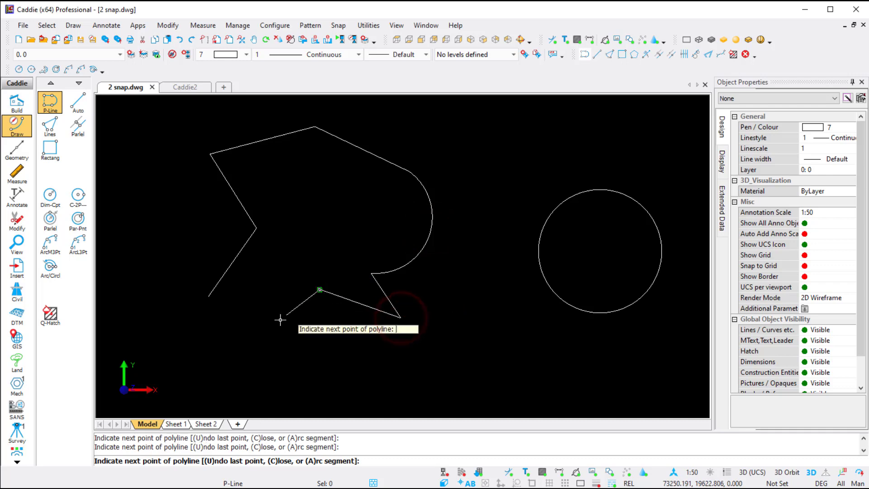
{"action": "left_click", "coordinate": [271, 326]}
{"action": "key", "text": "Escape"}
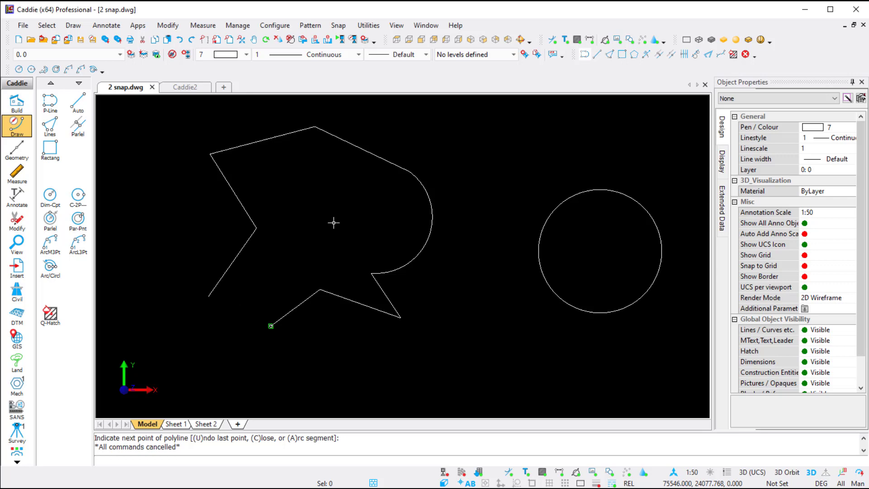
Place X and Y construction lines through the circle's centre using the Circle Centre snap mode.
{"action": "middle_click_drag", "start_coordinate": [333, 223], "coordinate": [168, 216]}
{"action": "scroll", "coordinate": [361, 214], "scroll_direction": "up", "scroll_amount": 2}
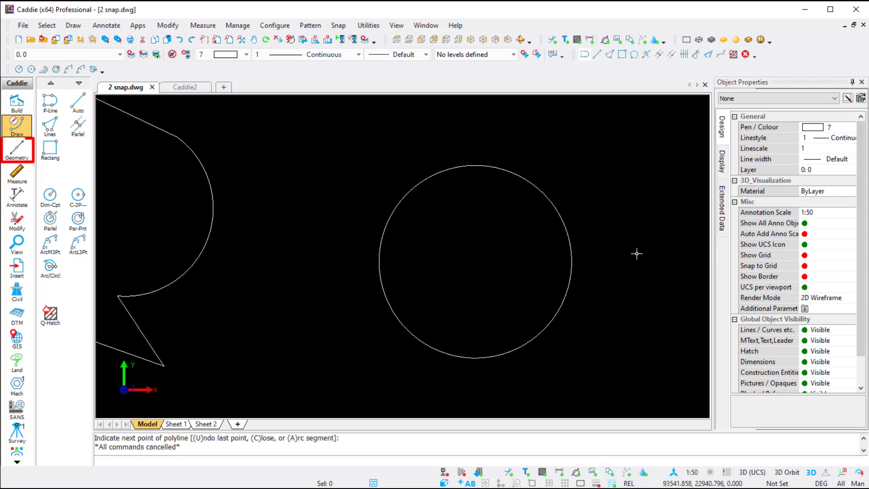
{"action": "left_click", "coordinate": [17, 152]}
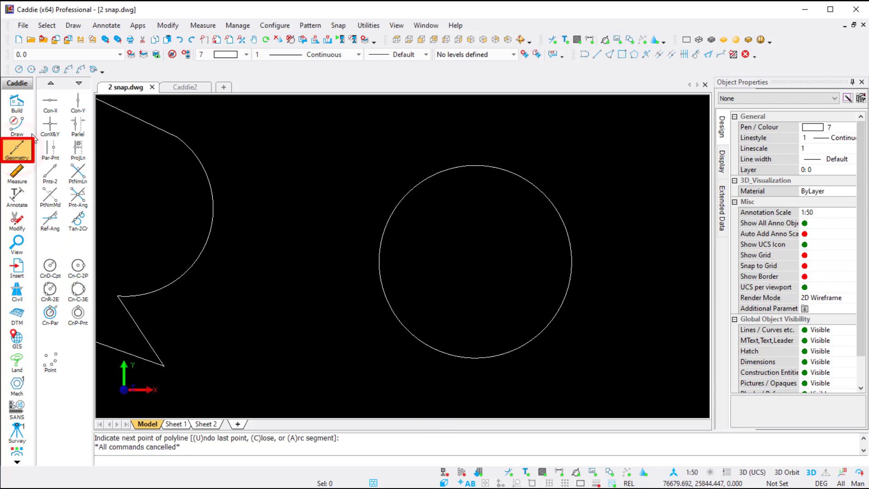
{"action": "left_click", "coordinate": [49, 131]}
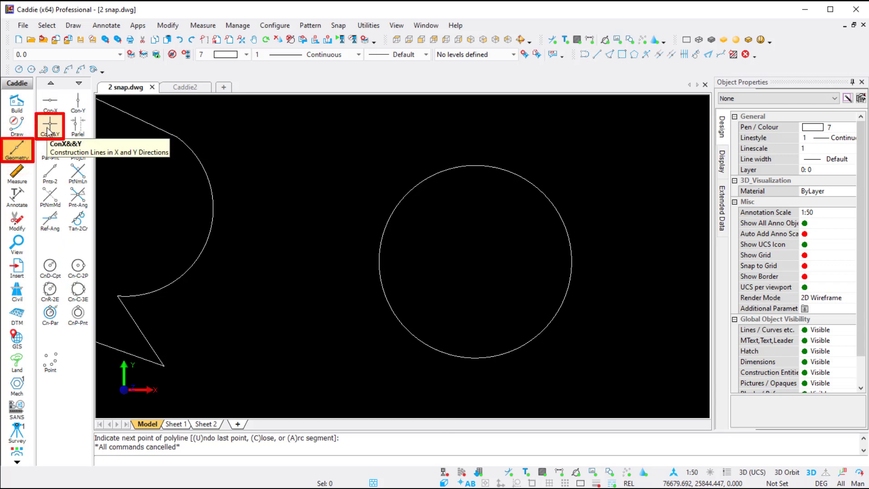
{"action": "left_click", "coordinate": [49, 130]}
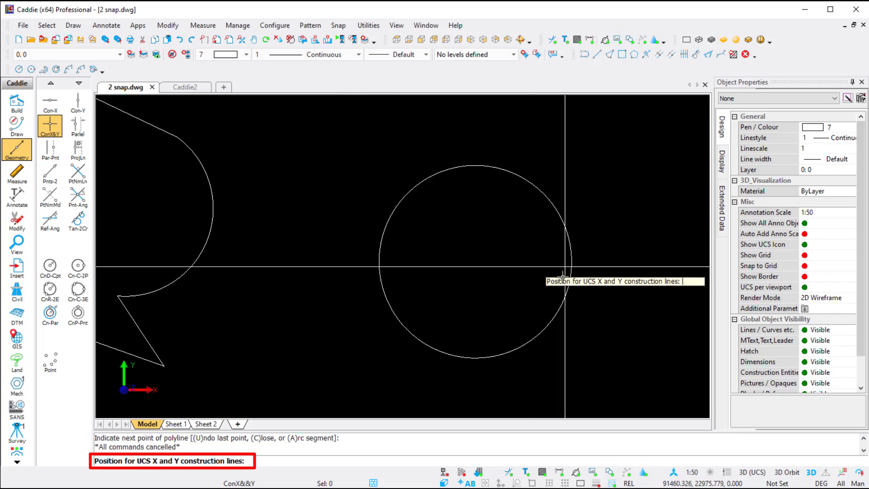
{"action": "right_click", "coordinate": [348, 147]}
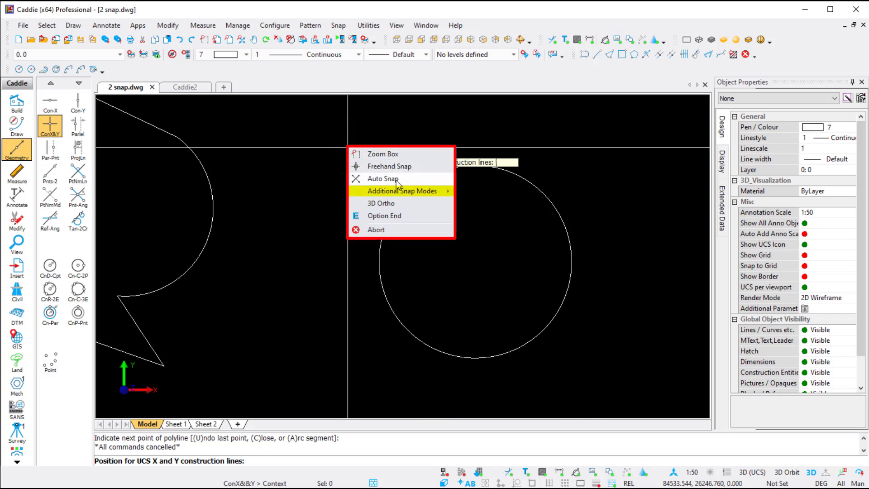
{"action": "mouse_move", "coordinate": [419, 193]}
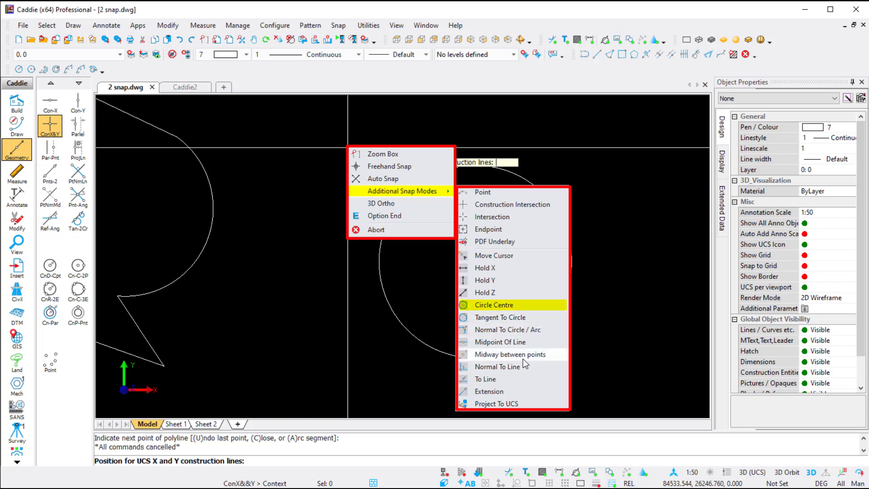
{"action": "left_click", "coordinate": [507, 306]}
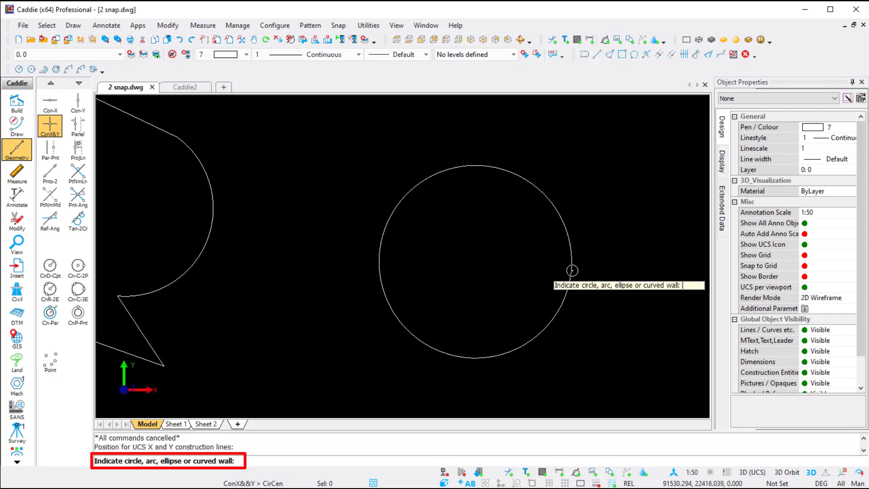
{"action": "left_click", "coordinate": [573, 269]}
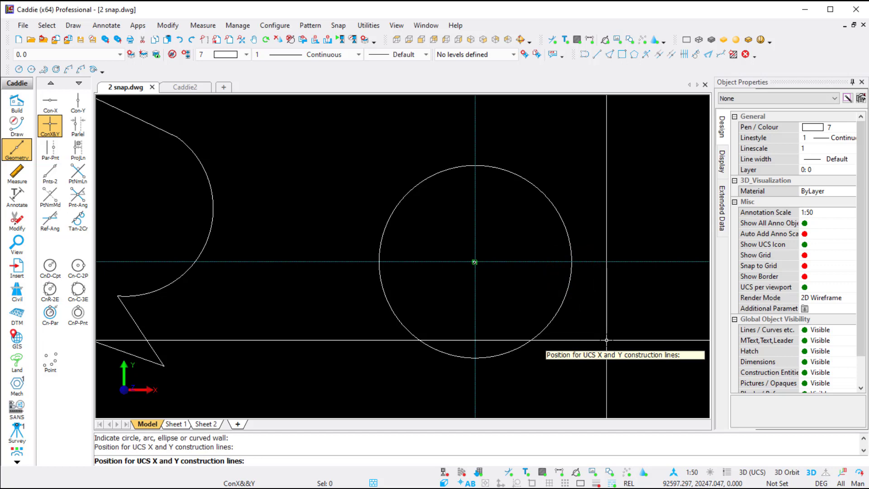
{"action": "key", "text": "Escape"}
Adjust the Centre of Circle and Perpendicular snap types in the autosnap configuration, and activate Auto Snap.
{"action": "scroll", "coordinate": [543, 335], "scroll_direction": "down", "scroll_amount": 2}
{"action": "mouse_move", "coordinate": [418, 303]}
{"action": "middle_mouse_down"}
{"action": "mouse_move", "coordinate": [518, 272]}
{"action": "mouse_move", "coordinate": [511, 278]}
{"action": "middle_mouse_up"}
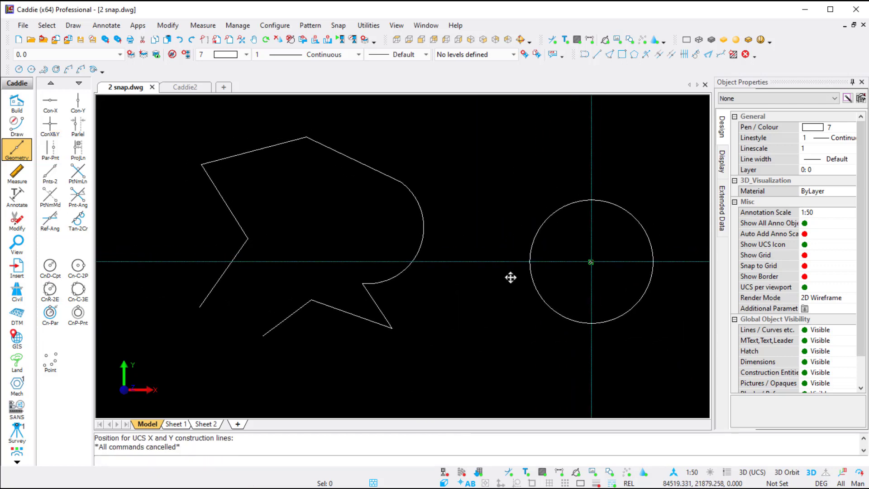
{"action": "right_click", "coordinate": [448, 155]}
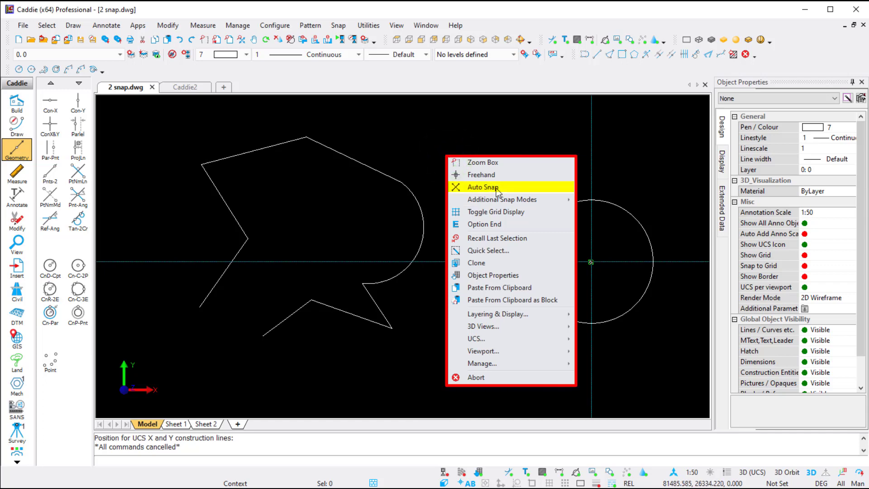
{"action": "mouse_move", "coordinate": [512, 200]}
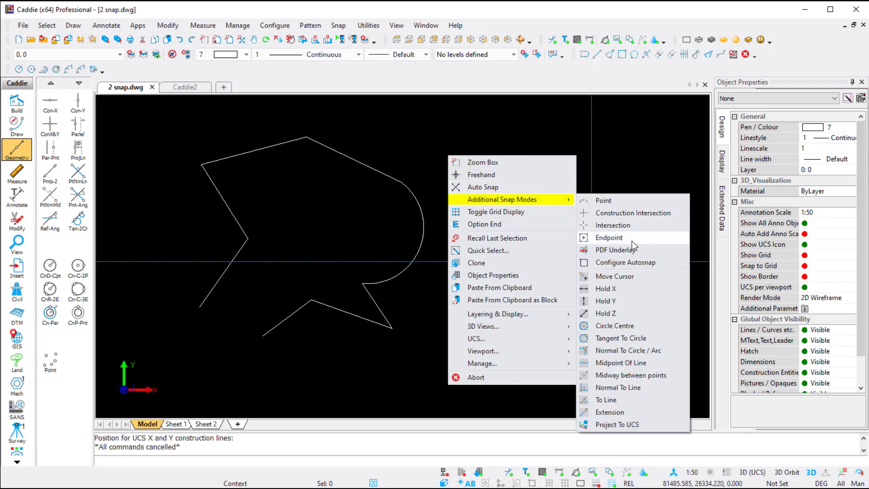
{"action": "left_click", "coordinate": [650, 265]}
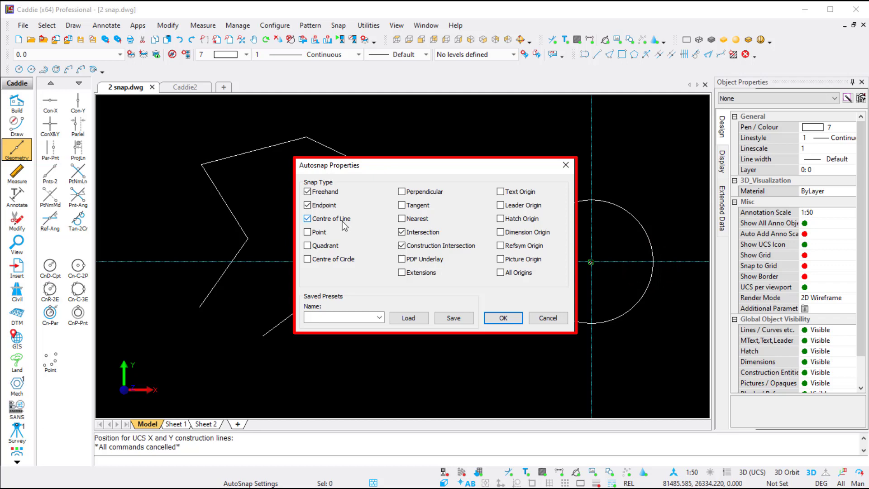
{"action": "left_click", "coordinate": [323, 261]}
{"action": "left_click", "coordinate": [332, 262]}
{"action": "left_click", "coordinate": [417, 193]}
{"action": "left_click", "coordinate": [503, 318]}
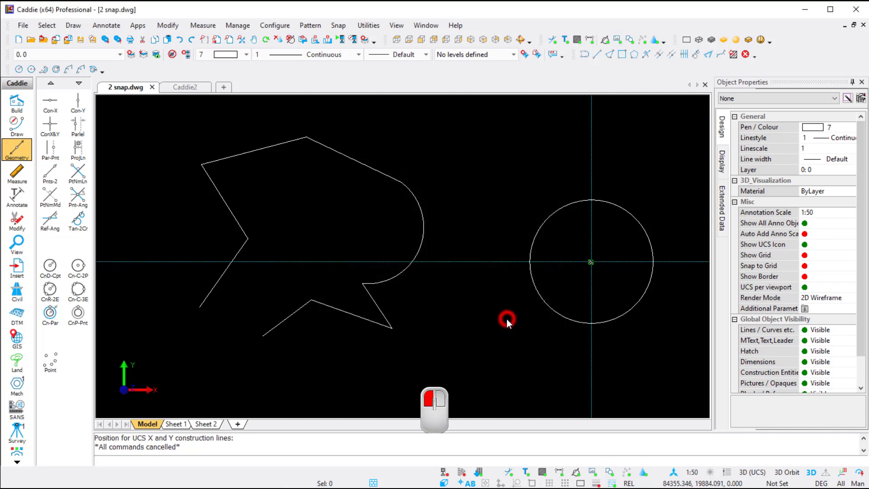
{"action": "right_click", "coordinate": [506, 318]}
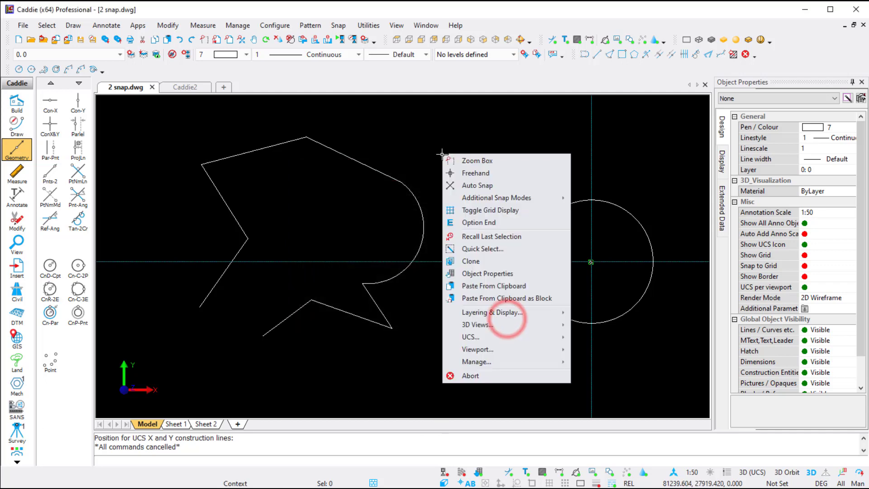
{"action": "left_click", "coordinate": [468, 186]}
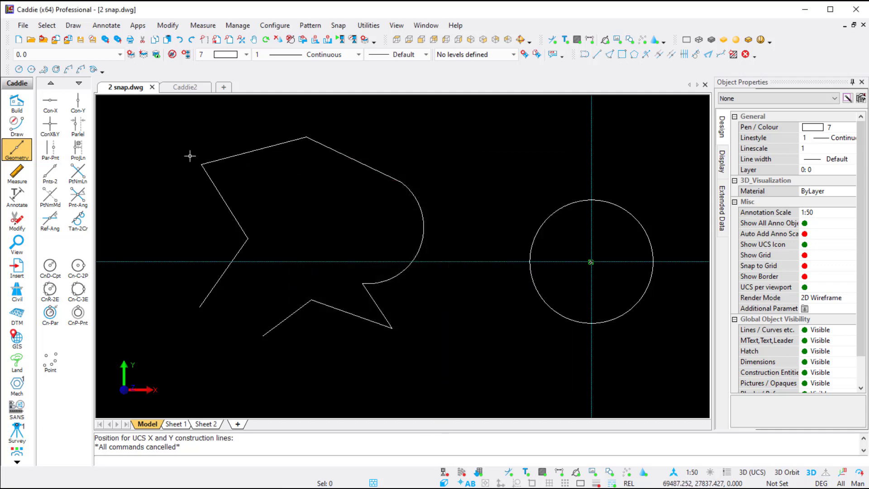
Draw a freehand line across the gap between the polyline's two open ends, without Autosnap.
{"action": "left_click", "coordinate": [17, 125]}
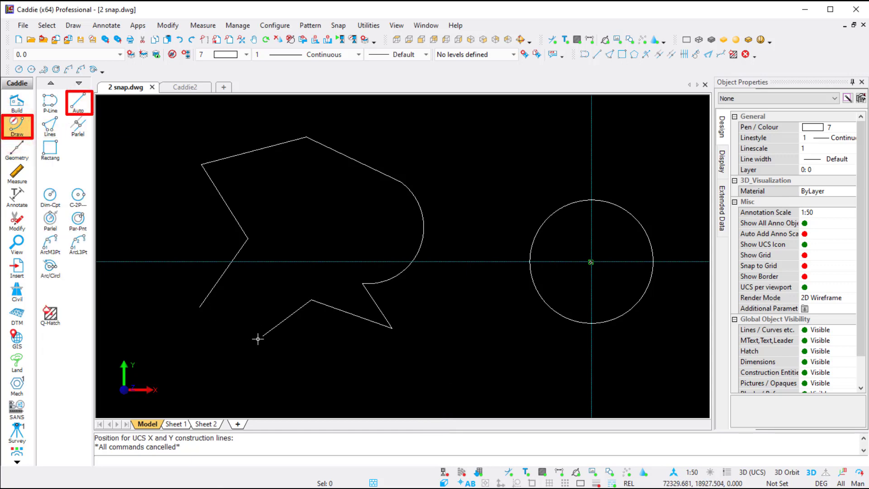
{"action": "scroll", "coordinate": [168, 331], "scroll_direction": "up", "scroll_amount": 3}
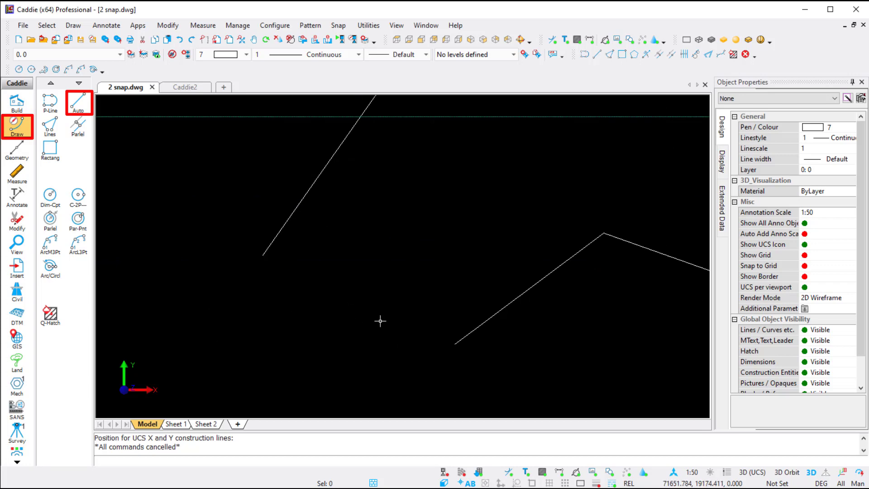
{"action": "left_click", "coordinate": [77, 104]}
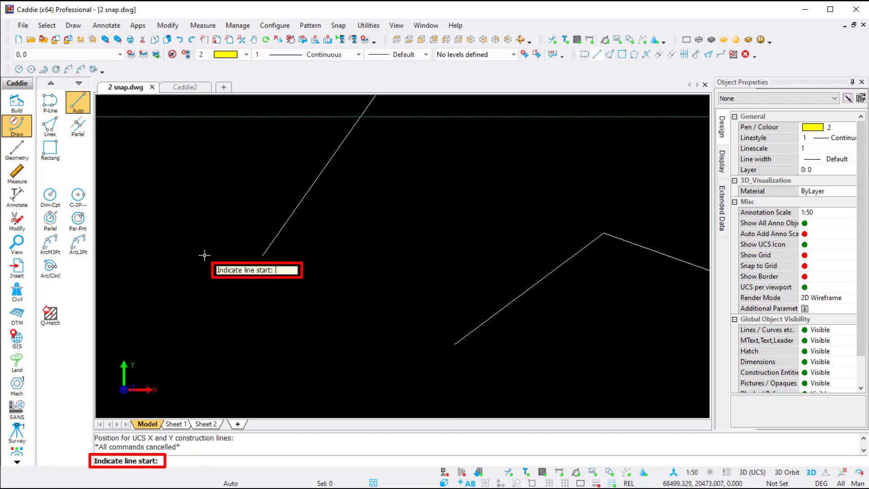
{"action": "left_click", "coordinate": [265, 257]}
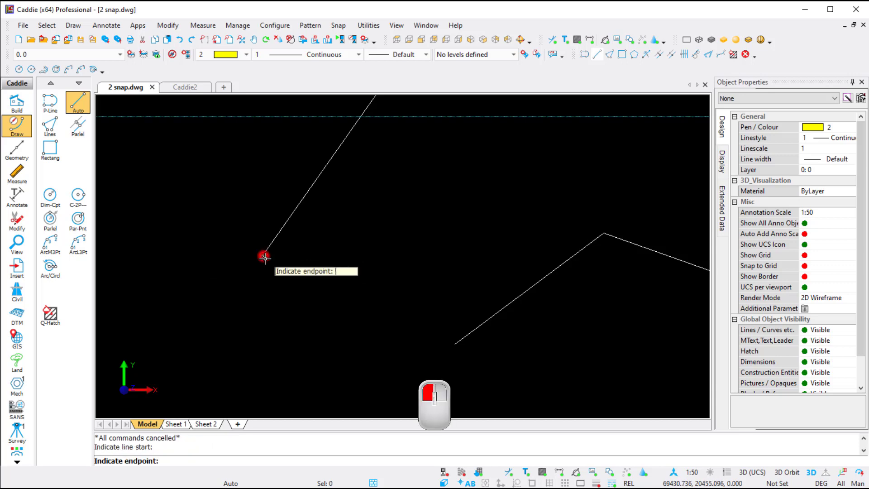
{"action": "left_click", "coordinate": [455, 345]}
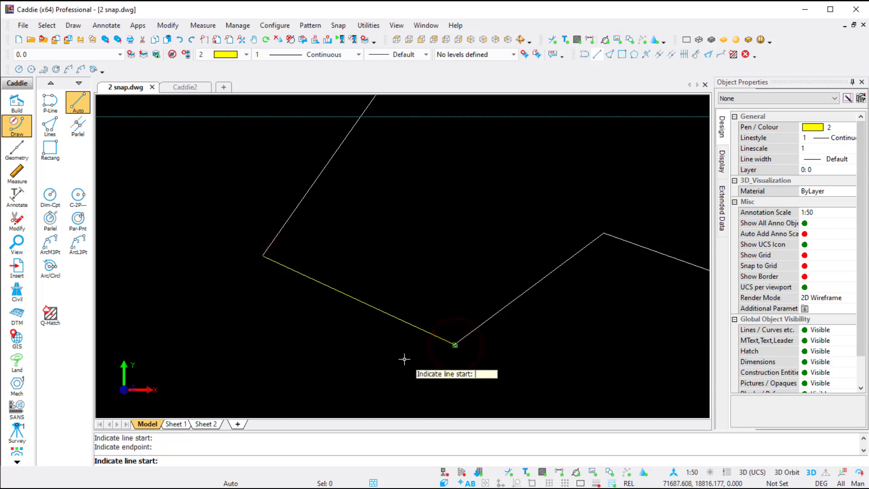
{"action": "key", "text": "Escape"}
Examine up close how both ends of the freehand line meet the polyline's open ends.
{"action": "scroll", "coordinate": [452, 345], "scroll_direction": "up", "scroll_amount": 5}
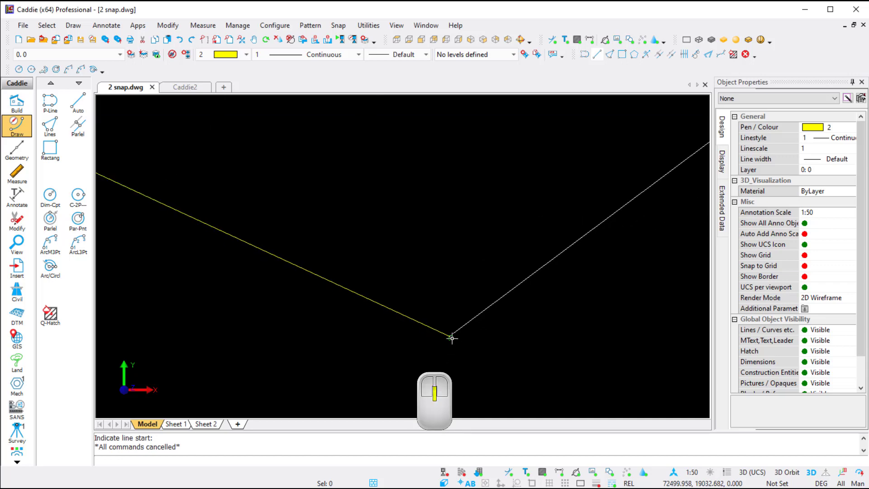
{"action": "scroll", "coordinate": [433, 316], "scroll_direction": "down", "scroll_amount": 5}
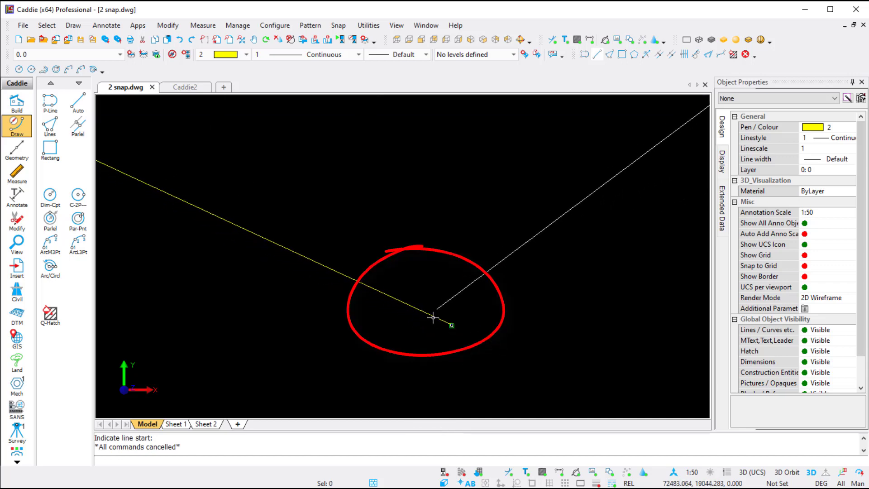
{"action": "scroll", "coordinate": [434, 317], "scroll_direction": "down", "scroll_amount": 2}
{"action": "scroll", "coordinate": [273, 240], "scroll_direction": "up", "scroll_amount": 4}
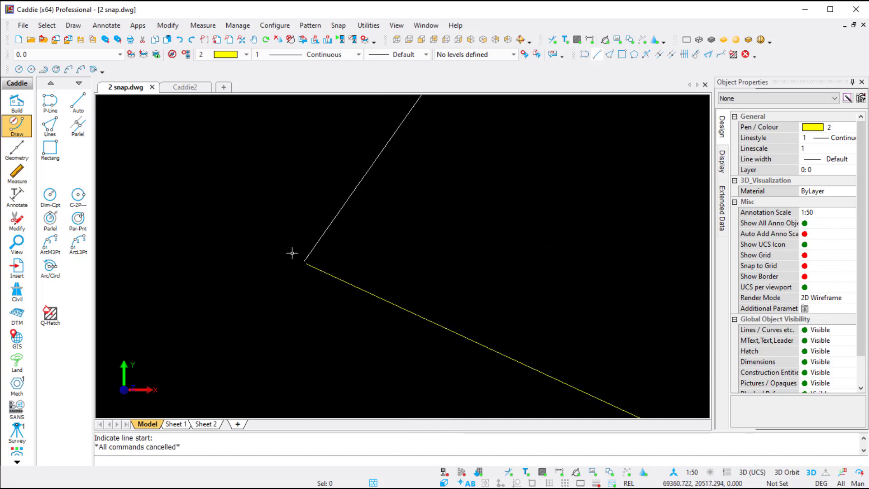
{"action": "scroll", "coordinate": [330, 278], "scroll_direction": "up", "scroll_amount": 3}
{"action": "scroll", "coordinate": [356, 268], "scroll_direction": "down", "scroll_amount": 5}
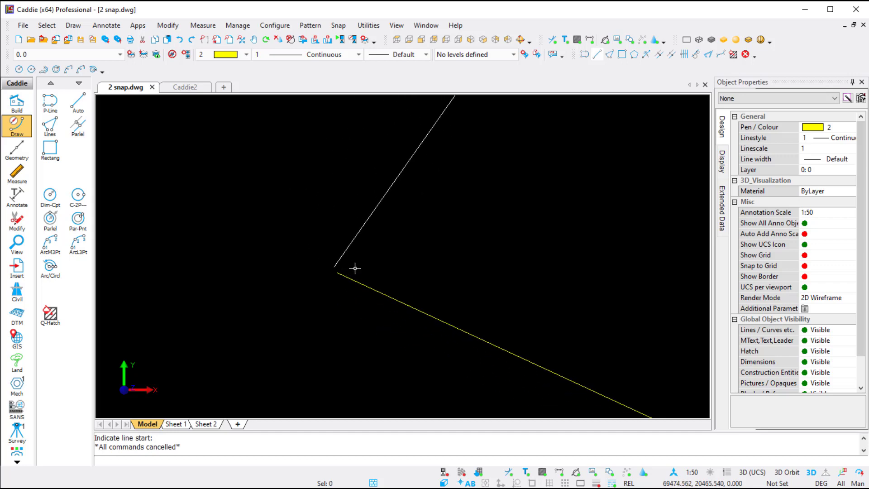
Delete the freehand line that bridges the polyline's gap.
{"action": "scroll", "coordinate": [386, 279], "scroll_direction": "down", "scroll_amount": 4}
{"action": "left_click", "coordinate": [386, 277]}
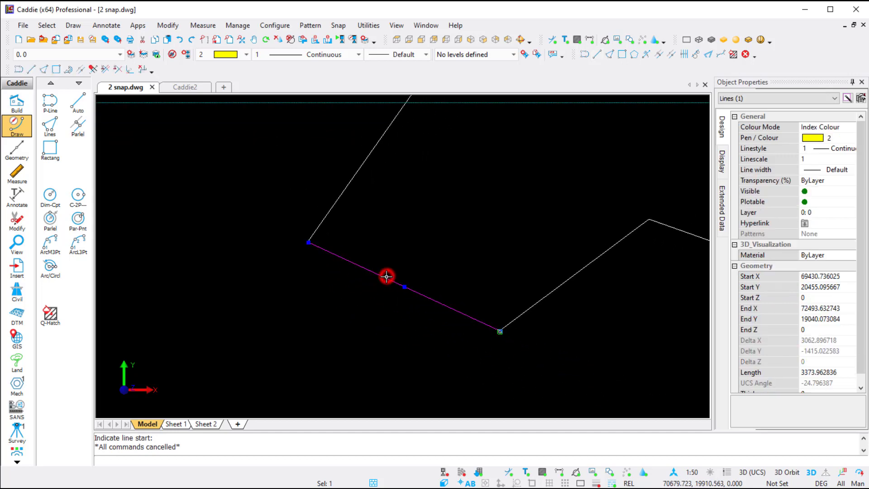
{"action": "key", "text": "Delete"}
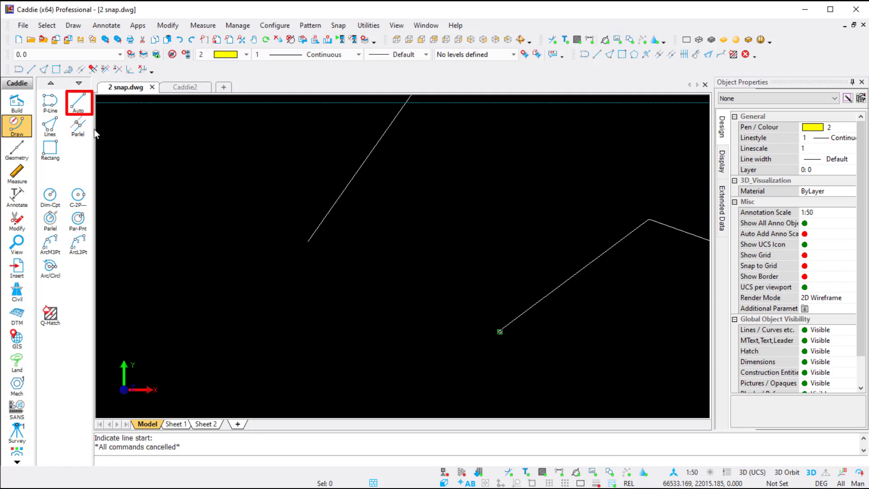
Turn on Autosnap and draw a line snapped between the polyline's two open ends to close the gap.
{"action": "left_click", "coordinate": [81, 107]}
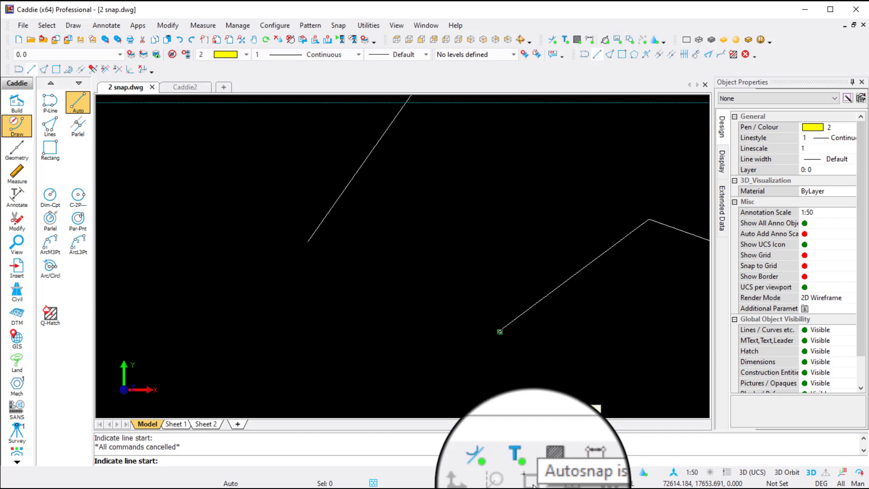
{"action": "left_click", "coordinate": [532, 484]}
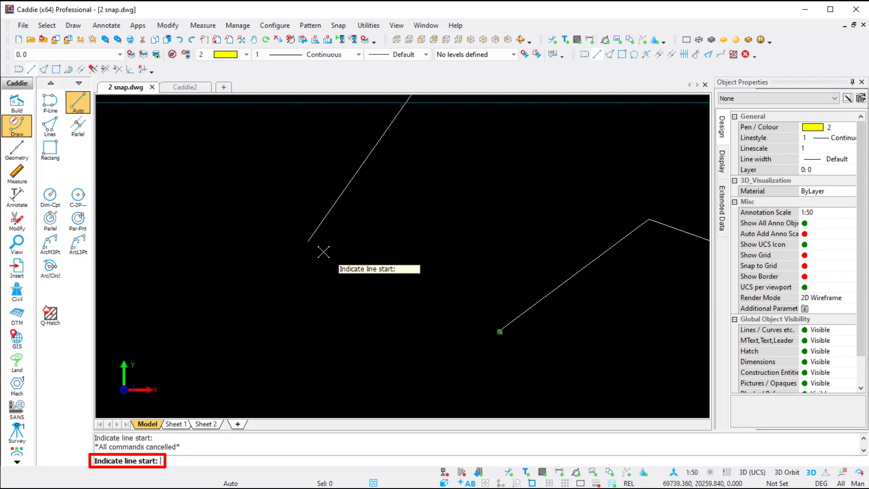
{"action": "left_click", "coordinate": [307, 241]}
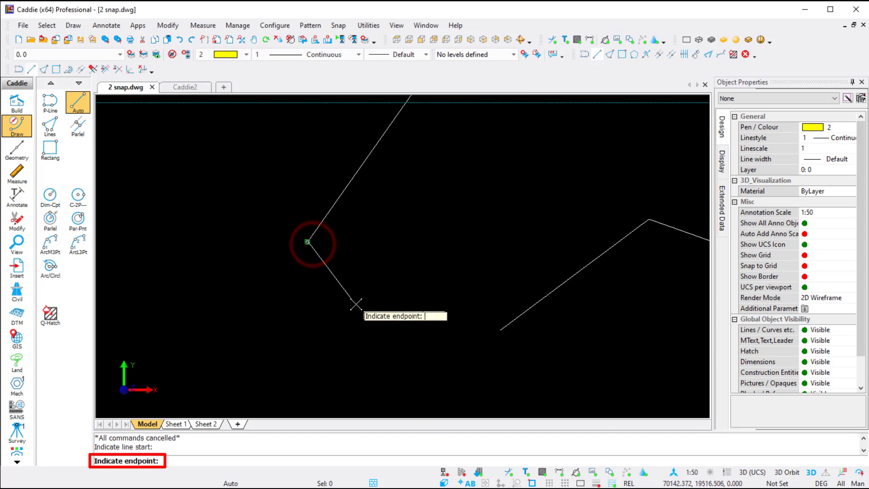
{"action": "left_click", "coordinate": [491, 332]}
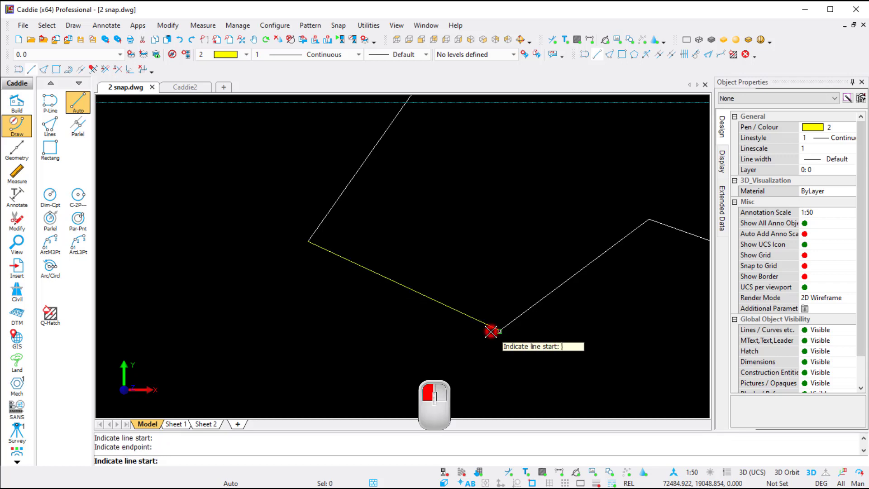
{"action": "key", "text": "Escape"}
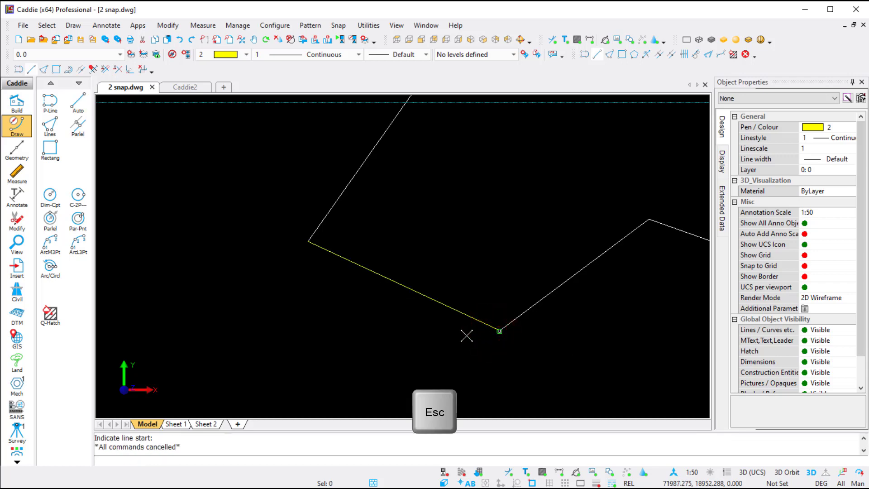
Examine up close how the snapped closing line joins the polyline's ends.
{"action": "scroll", "coordinate": [499, 330], "scroll_direction": "up", "scroll_amount": 2}
{"action": "scroll", "coordinate": [503, 332], "scroll_direction": "up", "scroll_amount": 6}
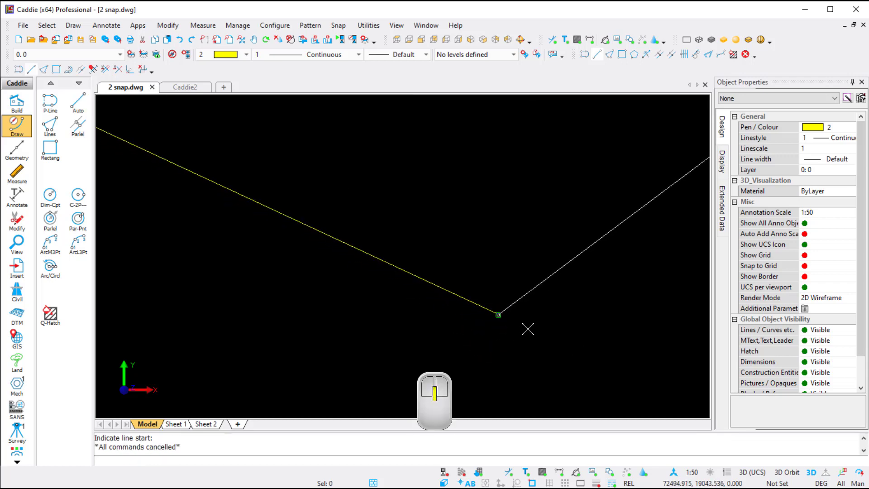
{"action": "scroll", "coordinate": [525, 325], "scroll_direction": "down", "scroll_amount": 2}
{"action": "scroll", "coordinate": [525, 325], "scroll_direction": "down", "scroll_amount": 4}
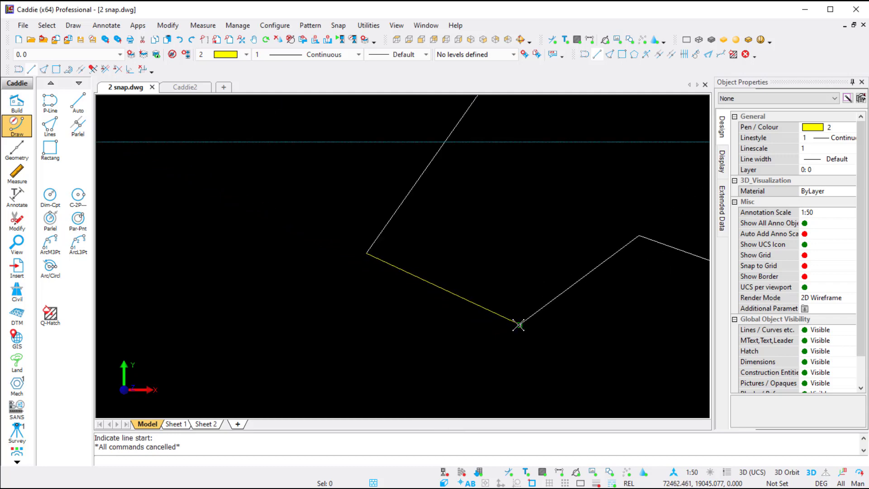
{"action": "scroll", "coordinate": [500, 305], "scroll_direction": "up", "scroll_amount": 2}
{"action": "scroll", "coordinate": [504, 297], "scroll_direction": "down", "scroll_amount": 3}
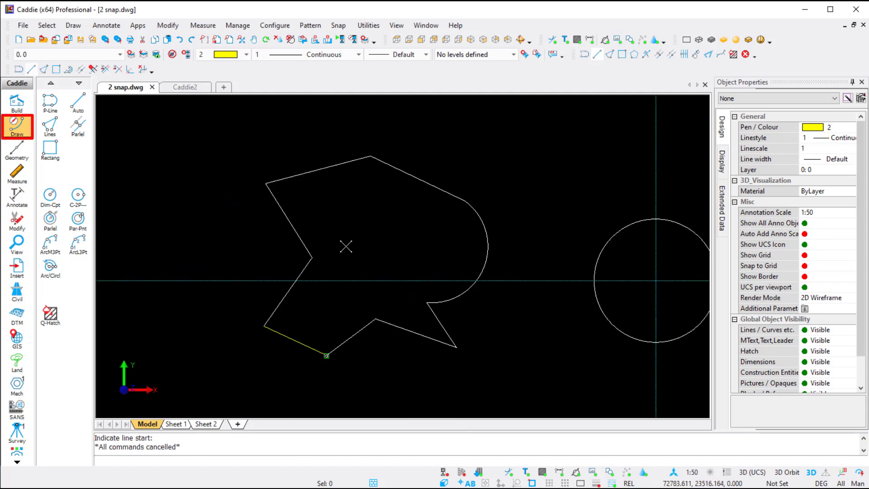
Draw a snapped line from the midpoint of the polyline's upper-left edge to the lower end of its arc.
{"action": "left_click", "coordinate": [79, 105]}
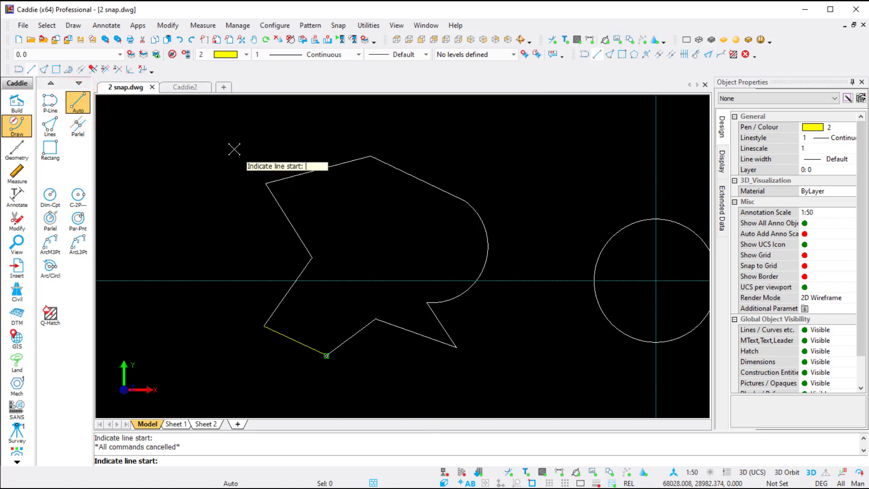
{"action": "left_click", "coordinate": [322, 174]}
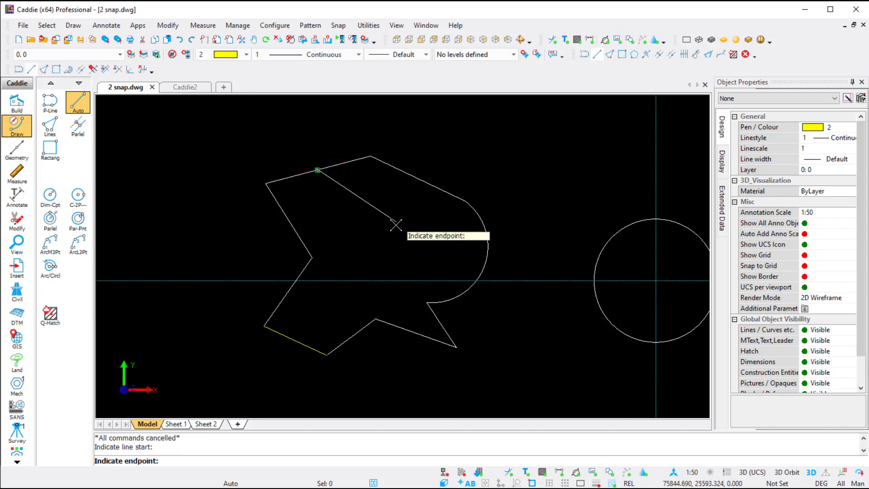
{"action": "left_click", "coordinate": [427, 303]}
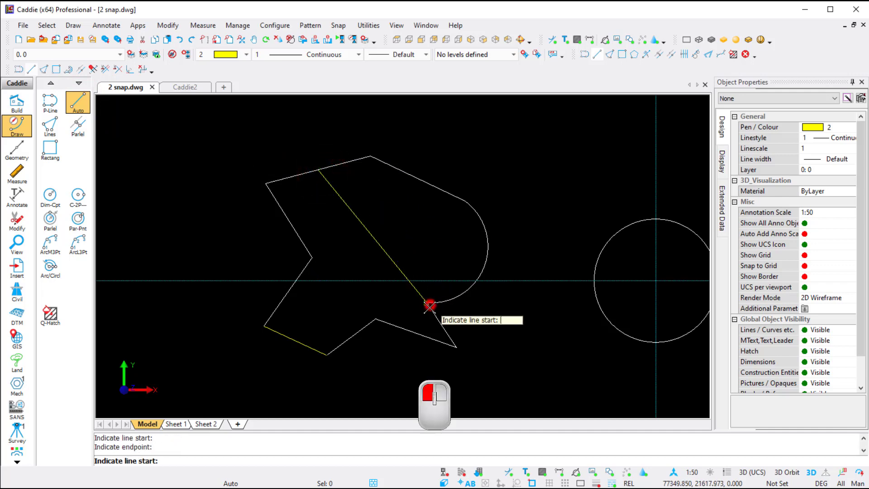
{"action": "key", "text": "Escape"}
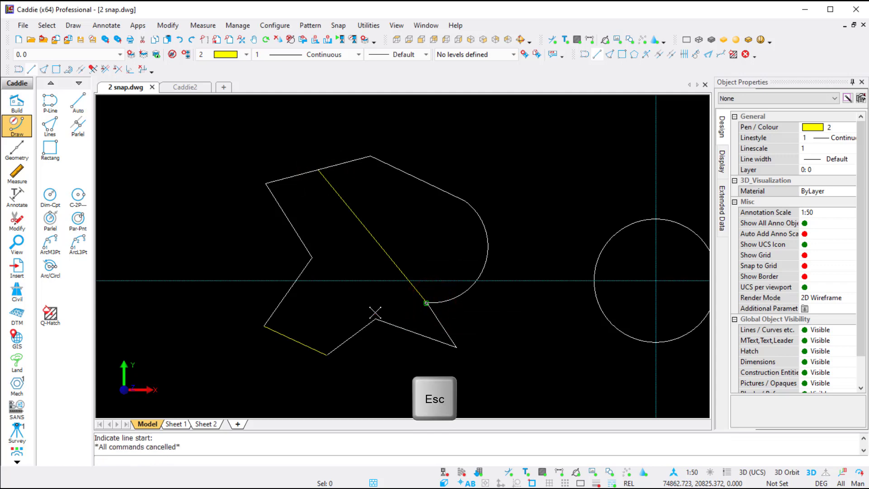
Draw a snapped line from the polyline's inner left vertex to the upper end of its arc.
{"action": "left_click", "coordinate": [77, 107]}
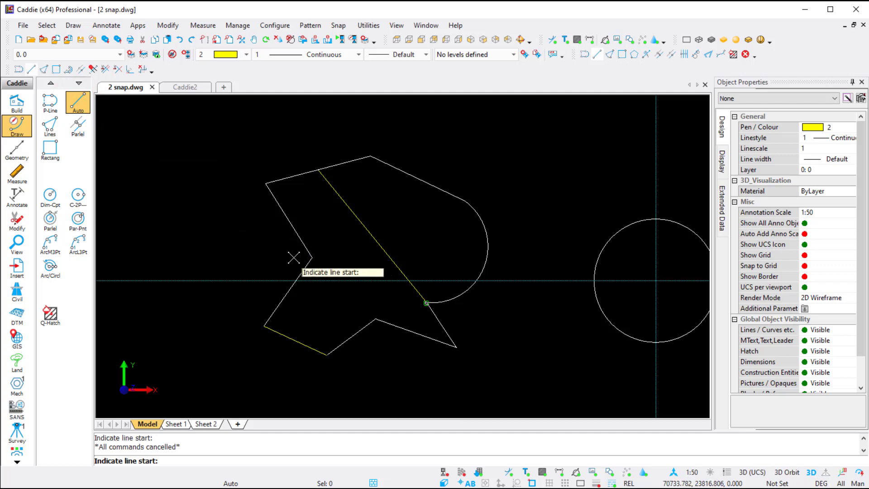
{"action": "left_click", "coordinate": [303, 256]}
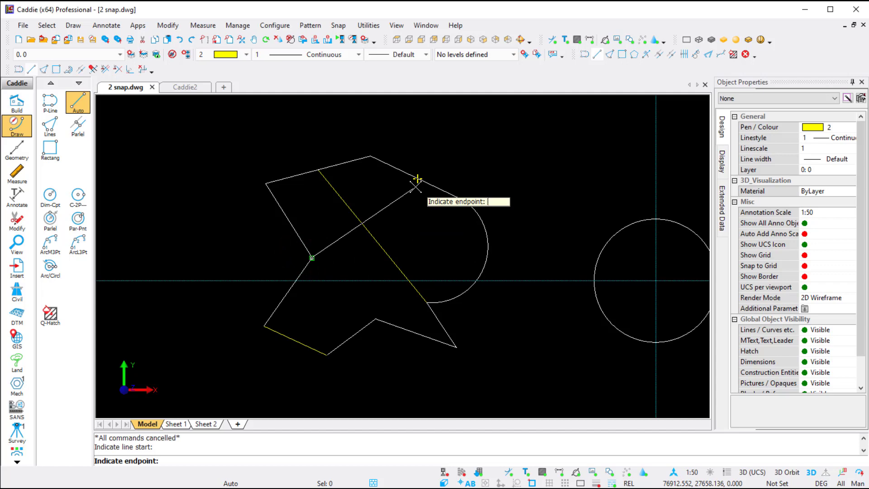
{"action": "left_click", "coordinate": [455, 207]}
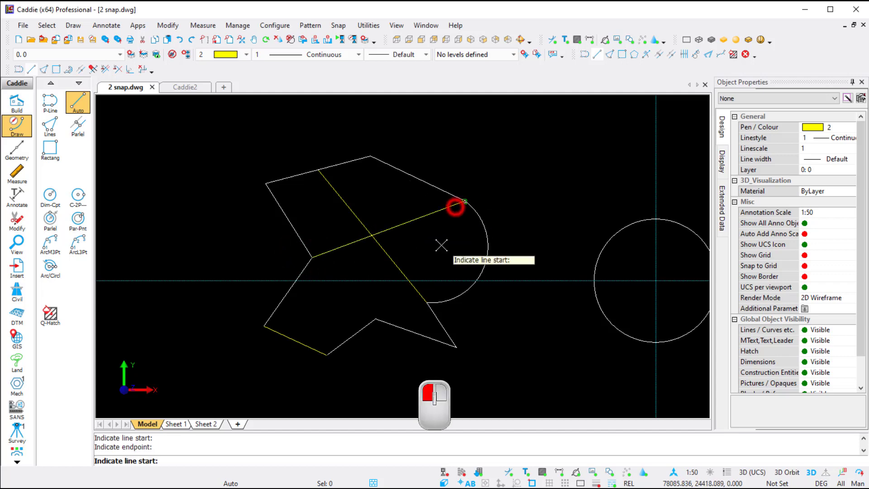
{"action": "key", "text": "Escape"}
{"action": "key", "text": "Escape"}
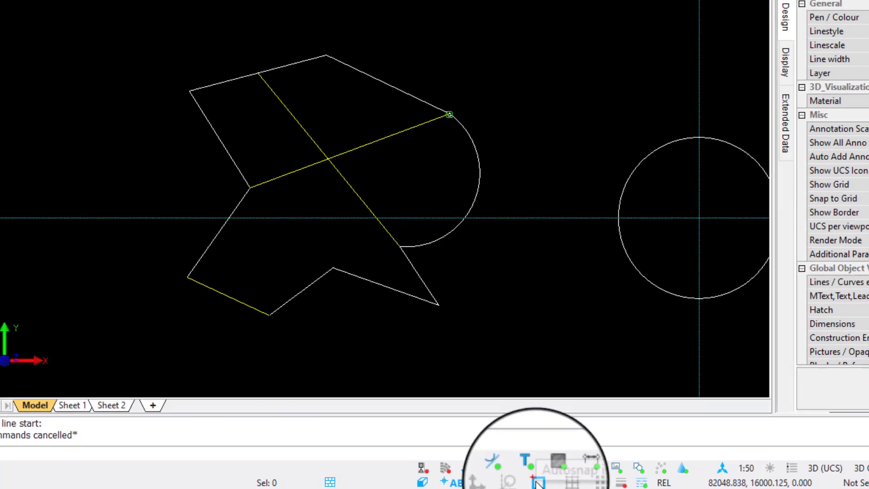
Turn off Autosnap and look up the Auto Snap and Additional Snap Modes options for the drawing.
{"action": "left_click", "coordinate": [538, 482]}
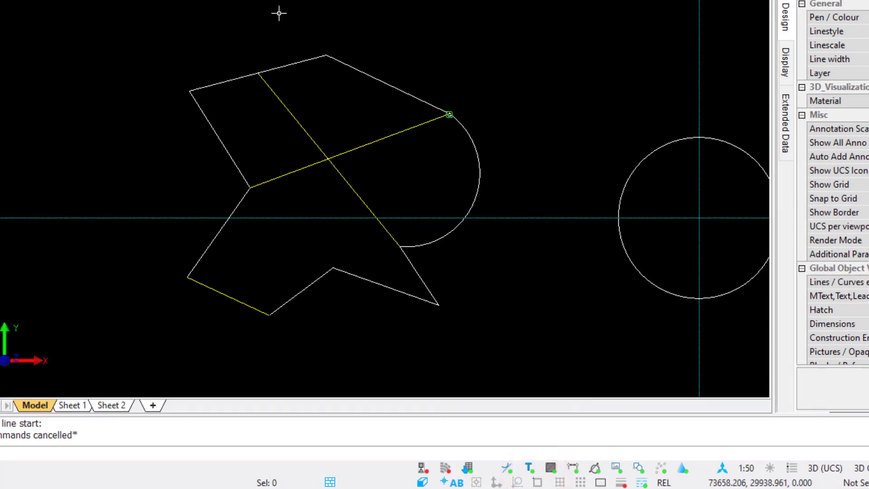
{"action": "right_click", "coordinate": [221, 25]}
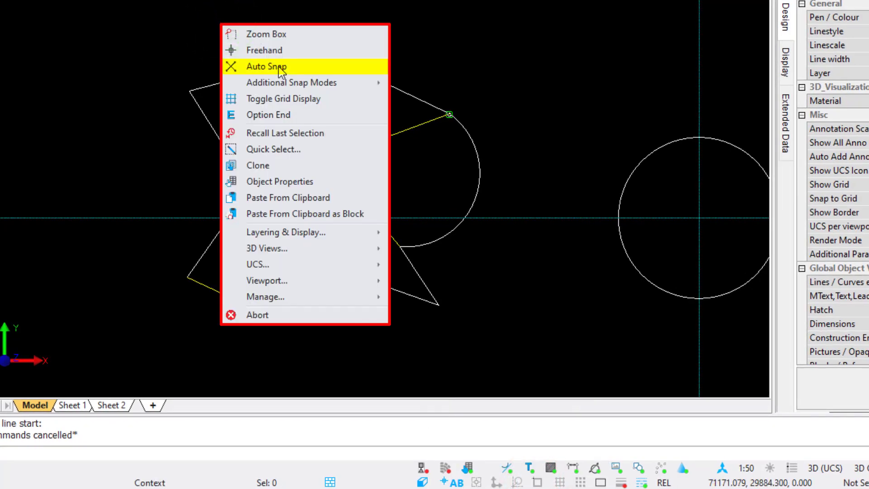
{"action": "mouse_move", "coordinate": [281, 83]}
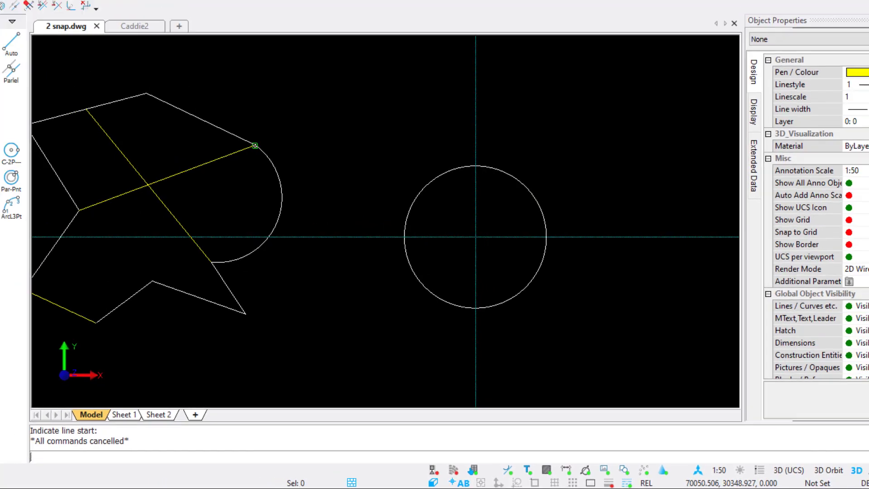
Turn on Autosnap and draw a closed diamond polyline through the circle's four quadrant points, starting at its top.
{"action": "left_click", "coordinate": [50, 103]}
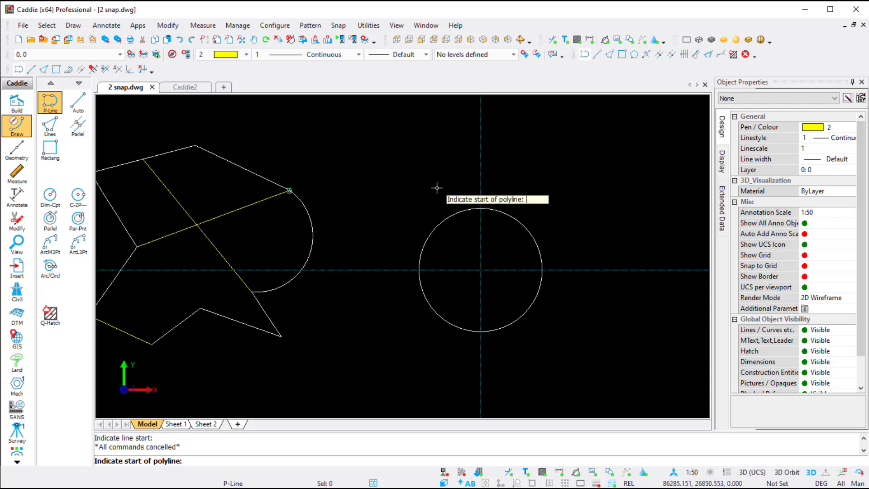
{"action": "left_click", "coordinate": [50, 103]}
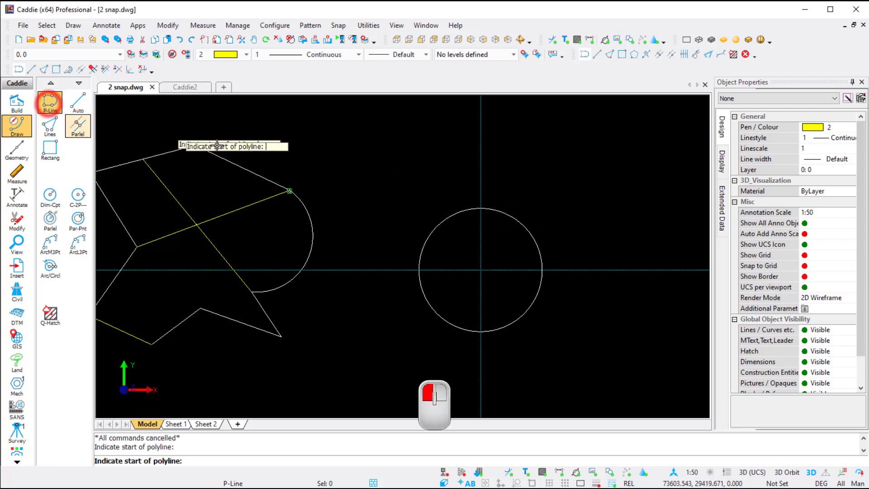
{"action": "left_click", "coordinate": [532, 483]}
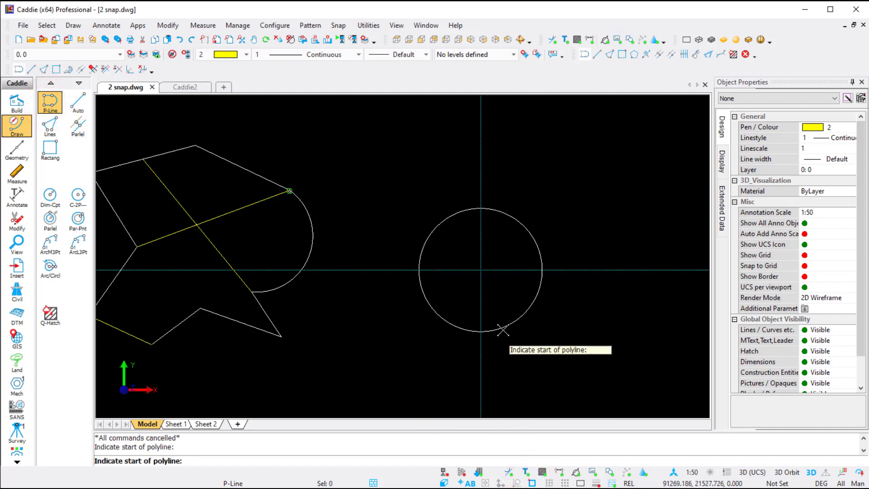
{"action": "left_click", "coordinate": [480, 209]}
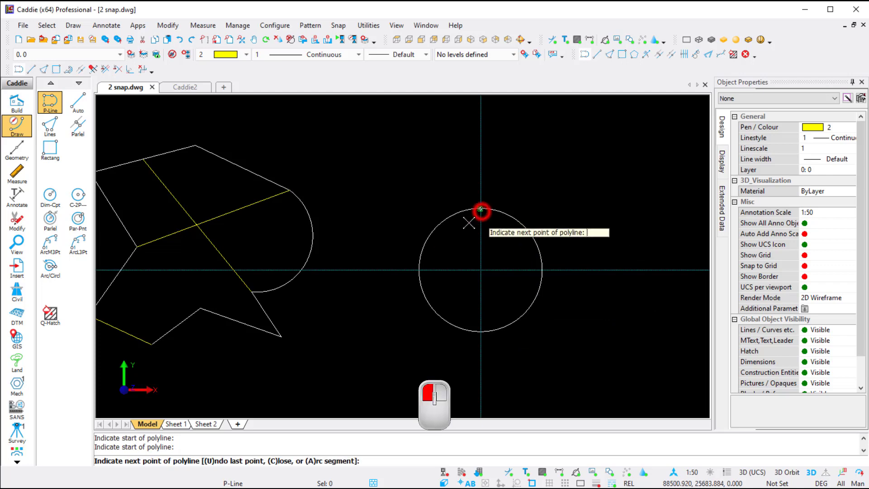
{"action": "left_click", "coordinate": [423, 267]}
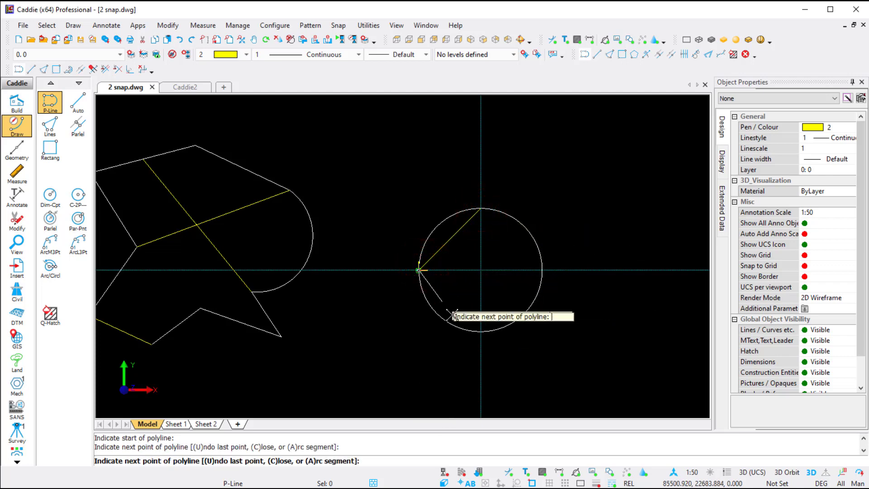
{"action": "left_click", "coordinate": [481, 332]}
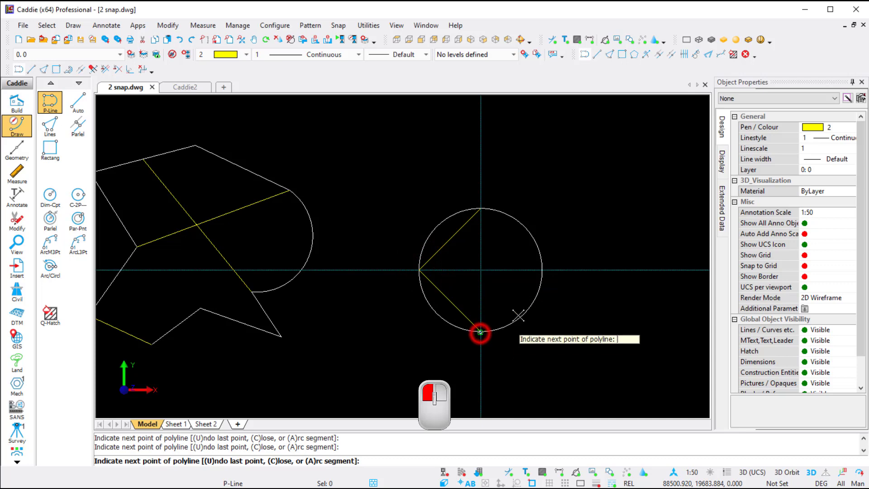
{"action": "left_click", "coordinate": [541, 270]}
{"action": "left_click", "coordinate": [481, 209]}
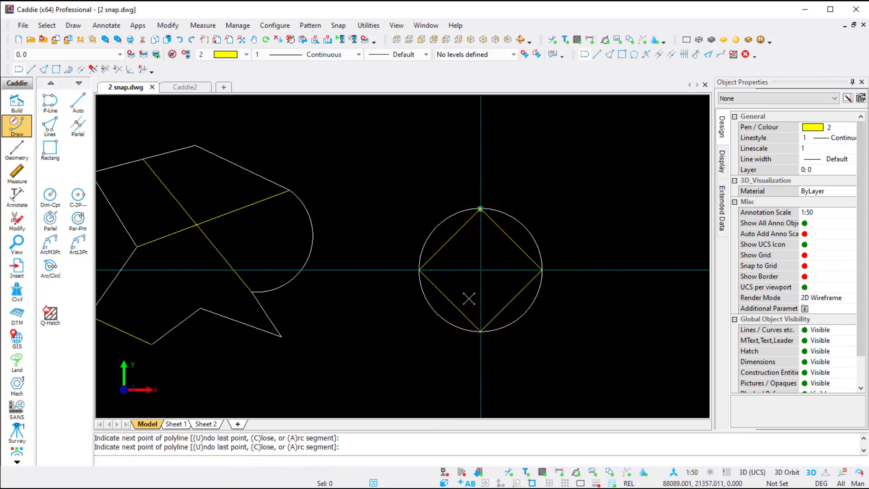
{"action": "key", "text": "Escape"}
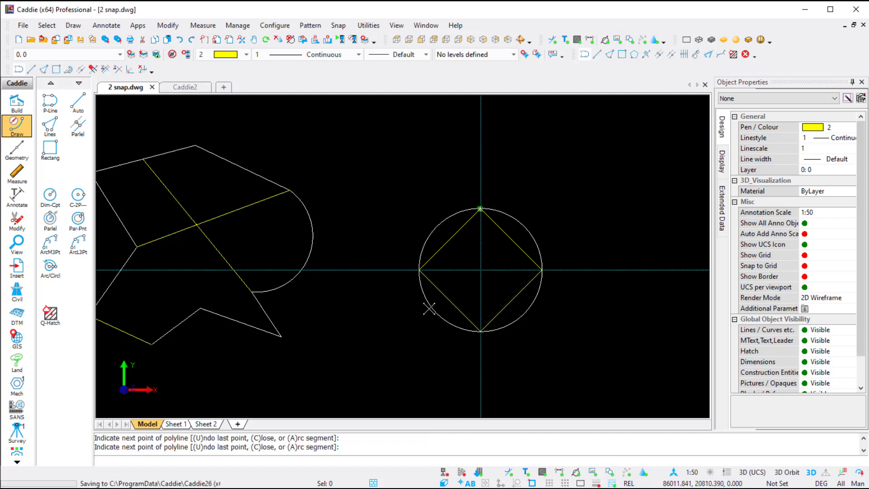
Start a polyline in the empty area below the existing shapes with a 5000 horizontal segment to the right.
{"action": "scroll", "coordinate": [435, 284], "scroll_direction": "down", "scroll_amount": 2}
{"action": "mouse_move", "coordinate": [428, 302]}
{"action": "middle_mouse_down"}
{"action": "mouse_move", "coordinate": [558, 208]}
{"action": "mouse_move", "coordinate": [473, 269]}
{"action": "mouse_move", "coordinate": [669, 86]}
{"action": "middle_mouse_up"}
{"action": "left_click", "coordinate": [10, 128]}
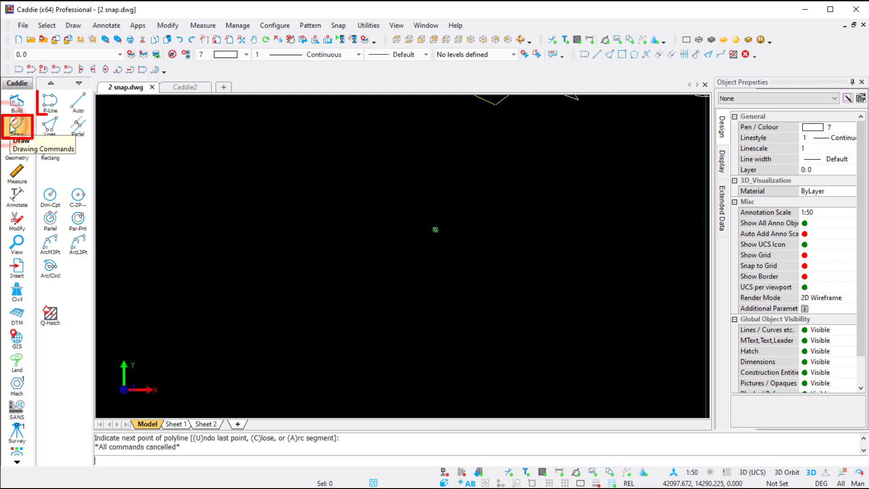
{"action": "left_click", "coordinate": [50, 102]}
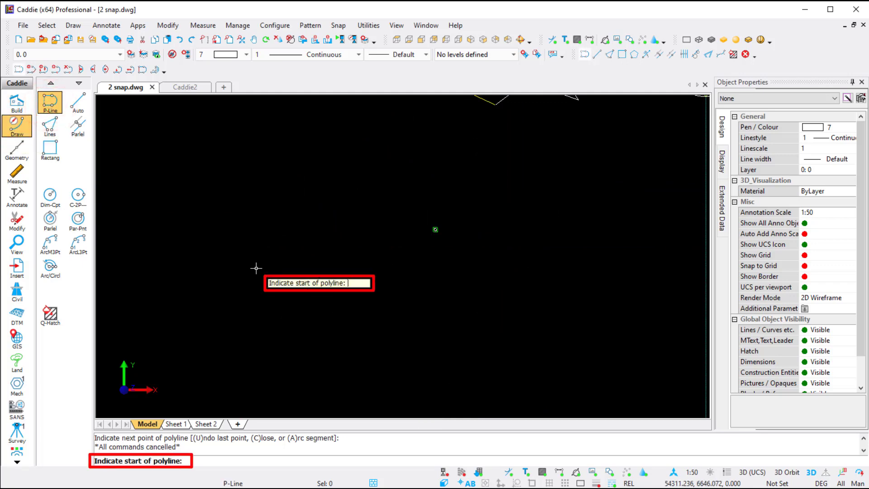
{"action": "left_click", "coordinate": [245, 335]}
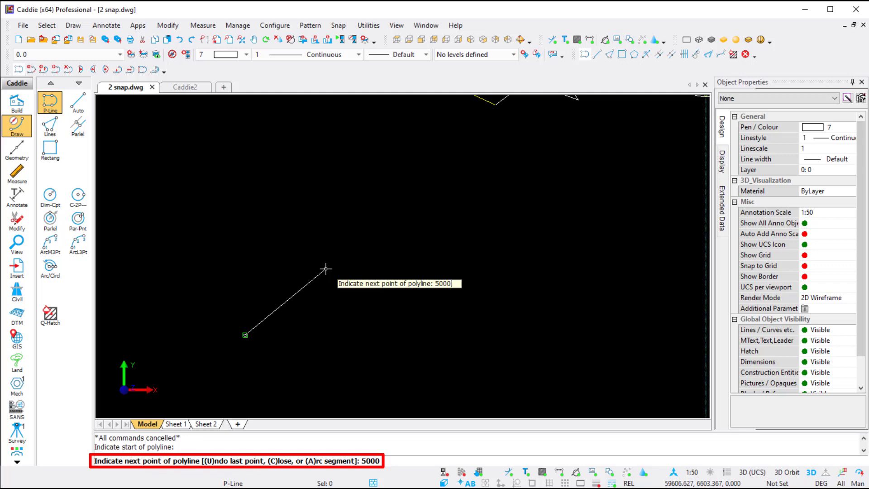
{"action": "key", "text": "Right"}
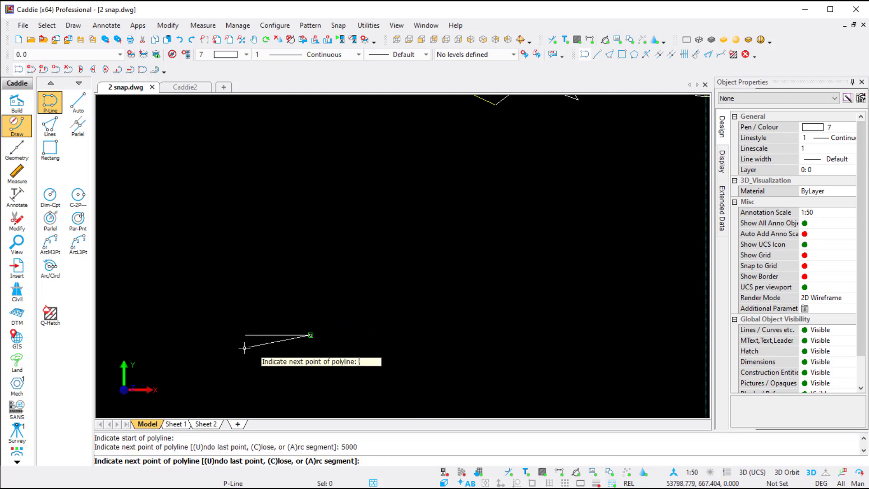
Continue the polyline with a 4000 segment straight up and a 3000 segment at 45 degrees, and end it there.
{"action": "scroll", "coordinate": [247, 346], "scroll_direction": "up", "scroll_amount": 5}
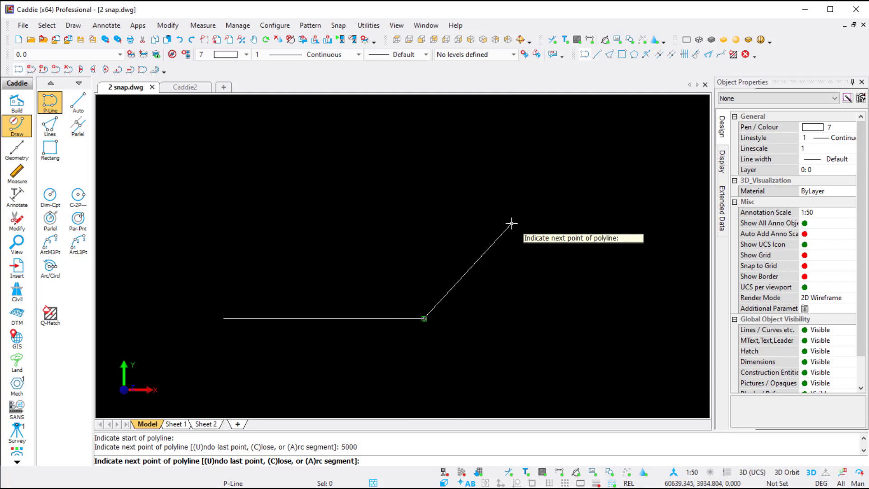
{"action": "middle_click_drag", "start_coordinate": [511, 227], "coordinate": [497, 273]}
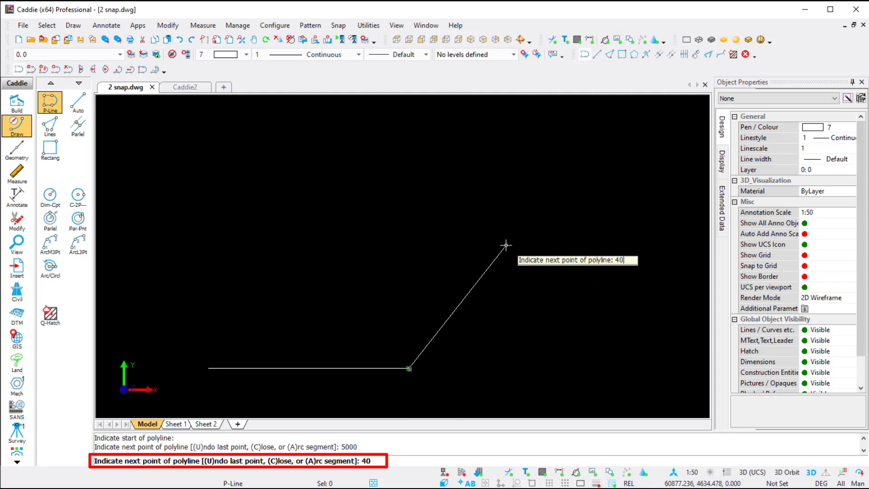
{"action": "key", "text": "Up"}
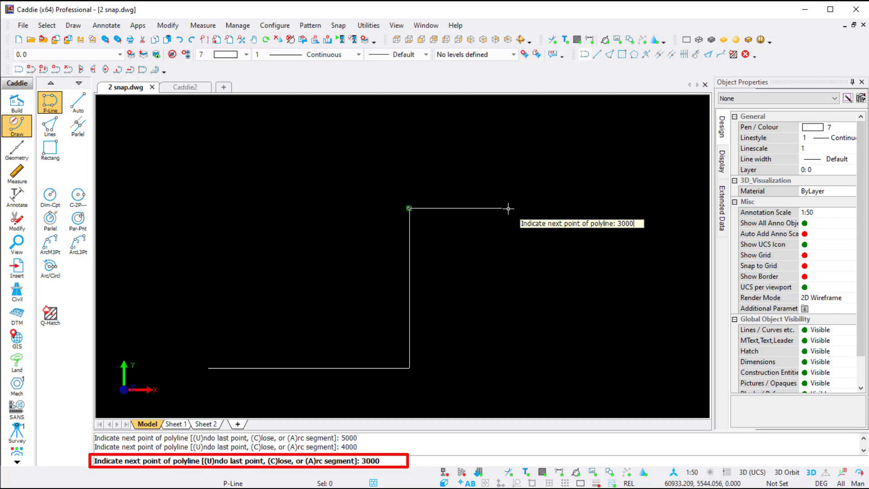
{"action": "type", "text": "<45"}
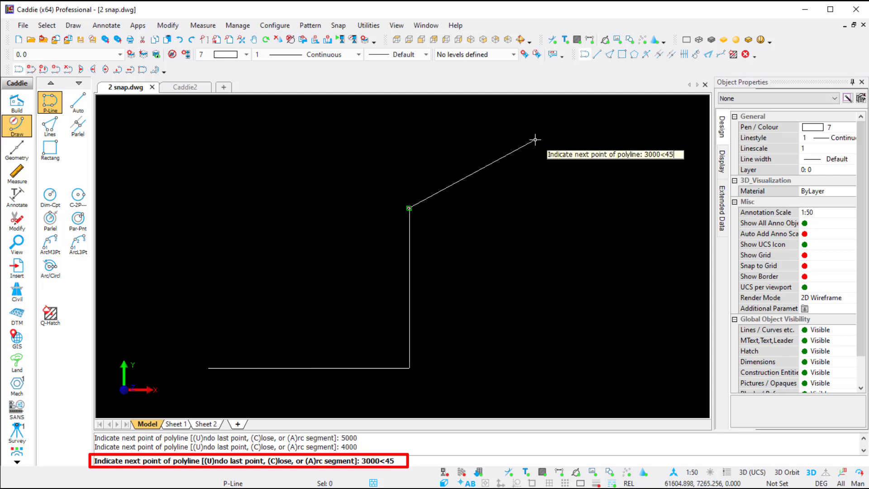
{"action": "key", "text": "Return"}
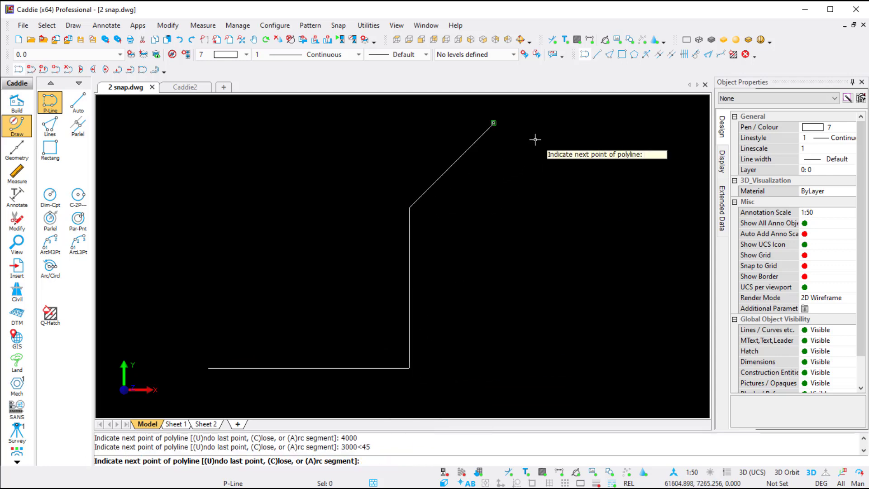
{"action": "key", "text": "Escape"}
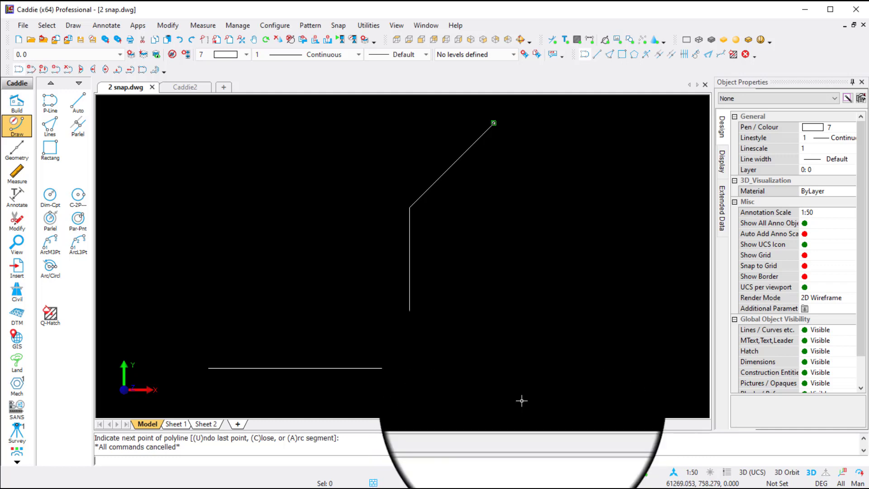
With Autosnap on, complete the rectangle with a polyline from the diagonal's lower end across and down to the first segment's left end.
{"action": "left_click", "coordinate": [533, 483]}
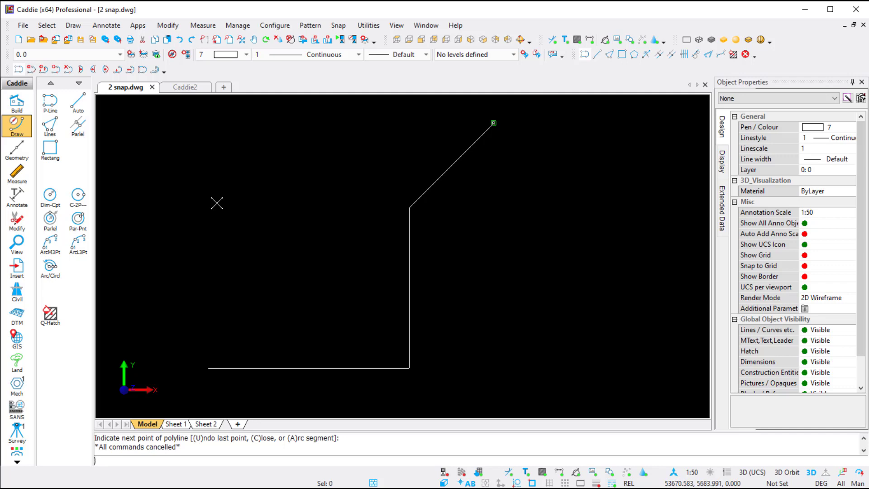
{"action": "left_click", "coordinate": [50, 102]}
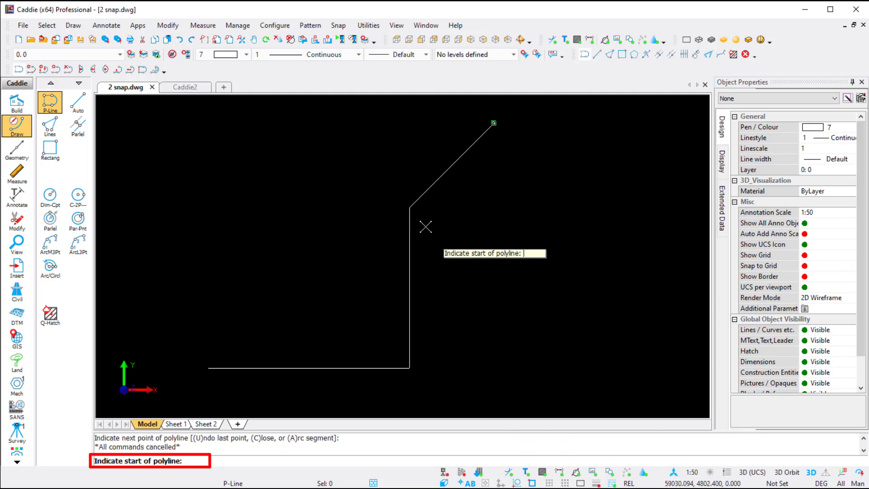
{"action": "left_click", "coordinate": [410, 207]}
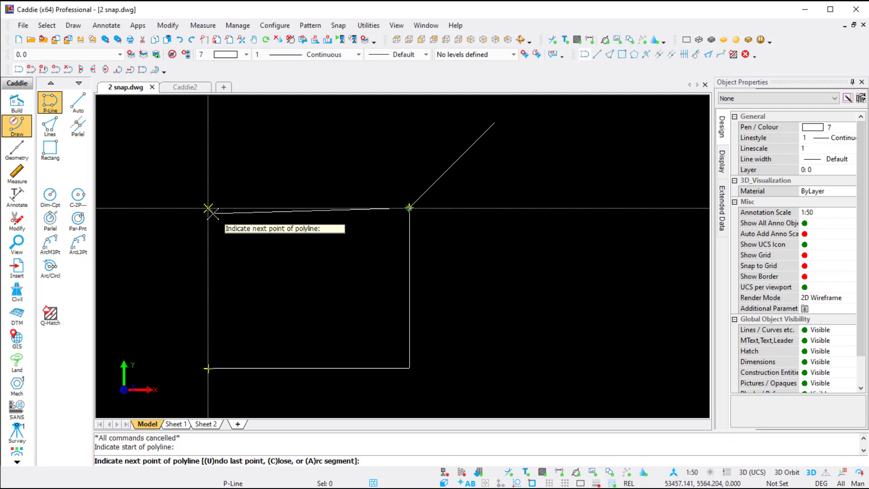
{"action": "left_click", "coordinate": [208, 208]}
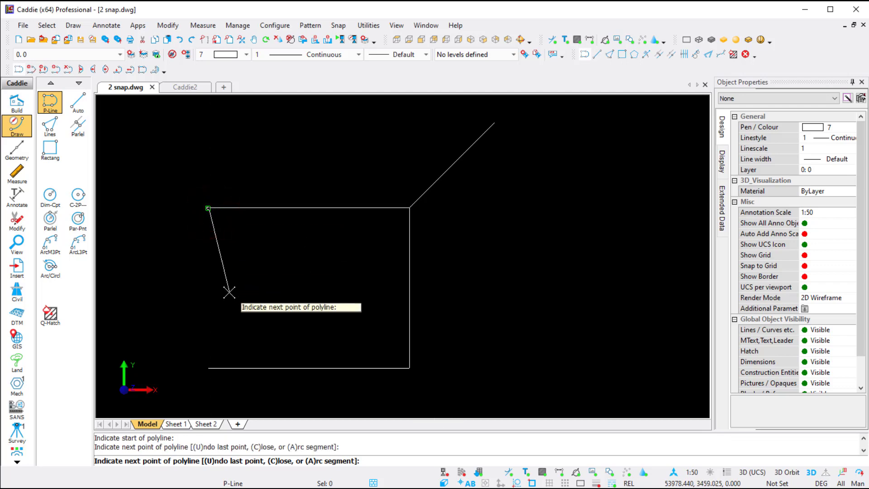
{"action": "left_click", "coordinate": [208, 368]}
{"action": "key", "text": "Escape"}
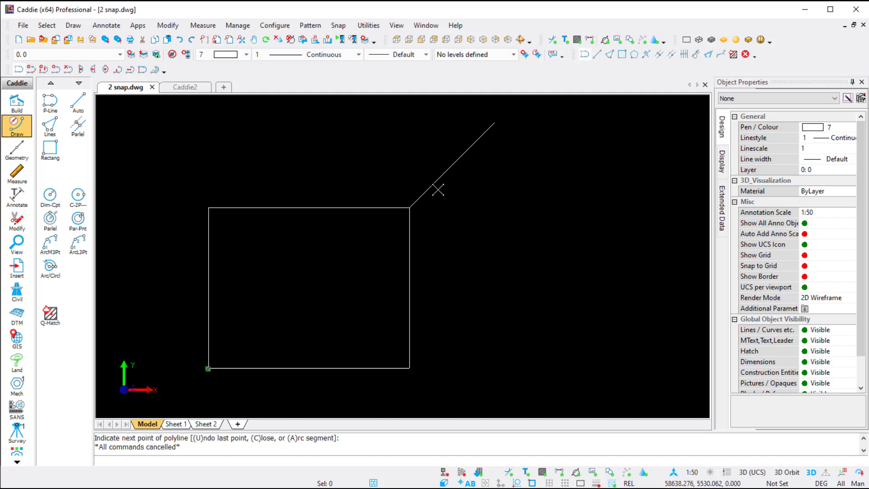
Draw connected lines from the rectangle's upper-left corner straight up to the diagonal's top level and across to the diagonal's upper end.
{"action": "left_click", "coordinate": [51, 131]}
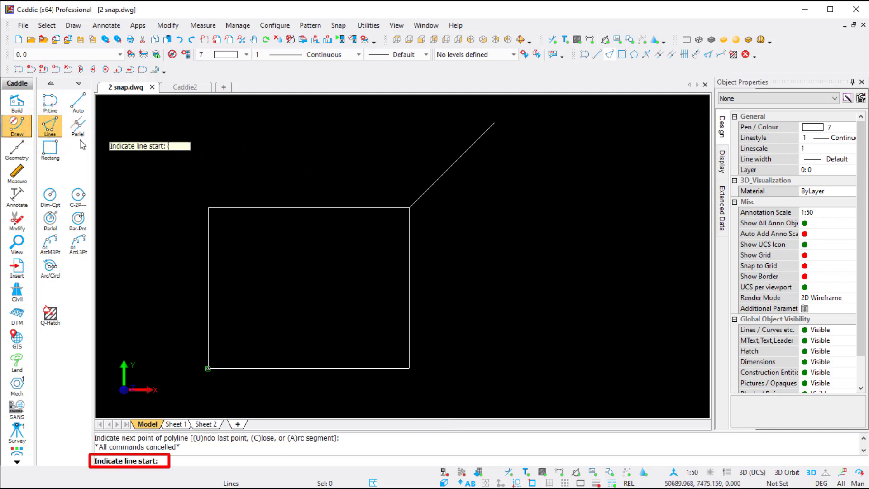
{"action": "left_click", "coordinate": [205, 199]}
{"action": "middle_click_drag", "start_coordinate": [252, 186], "coordinate": [259, 203]}
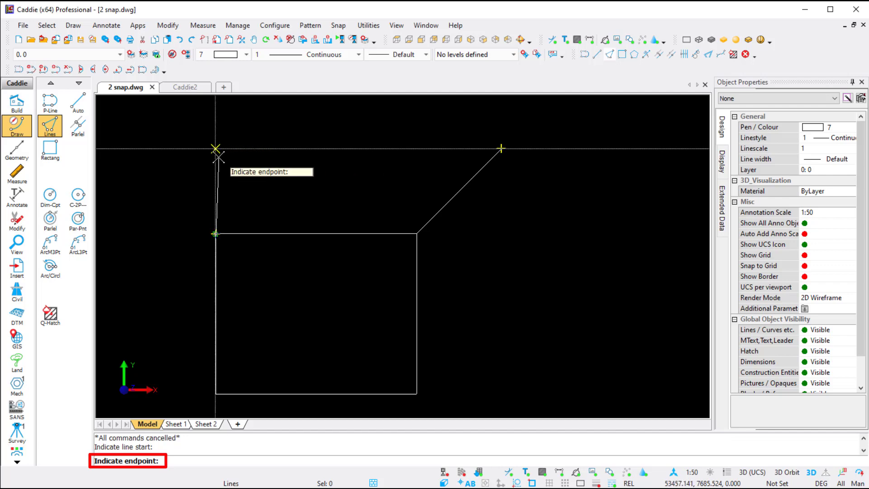
{"action": "left_click", "coordinate": [217, 150]}
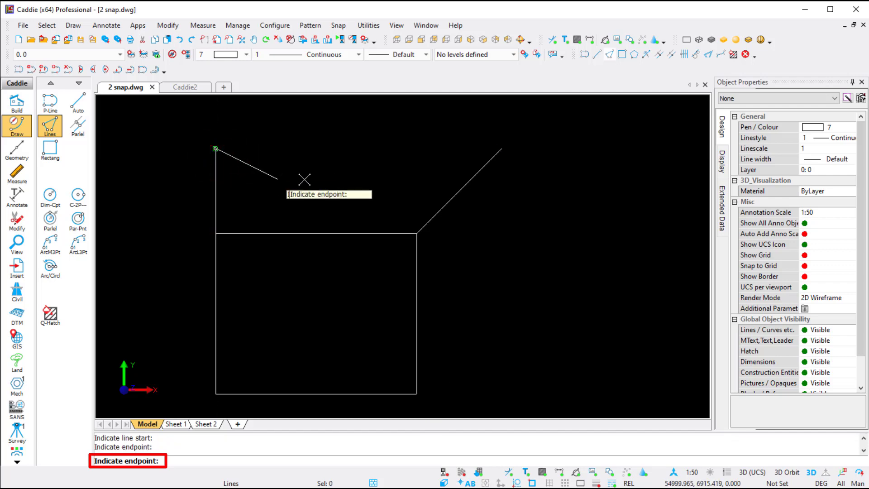
{"action": "left_click", "coordinate": [502, 148]}
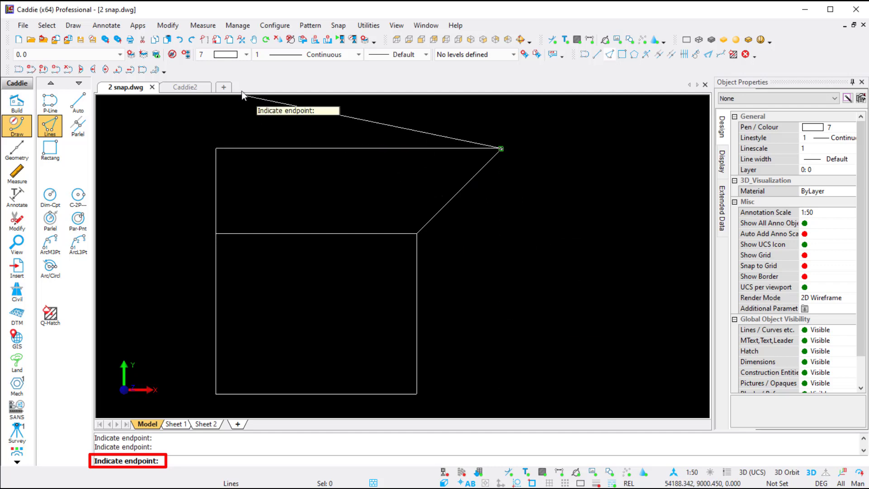
Set the pen colour to 2 (yellow) and continue the lines down to the rectangle's base level and back to its lower-right corner.
{"action": "left_click", "coordinate": [228, 55]}
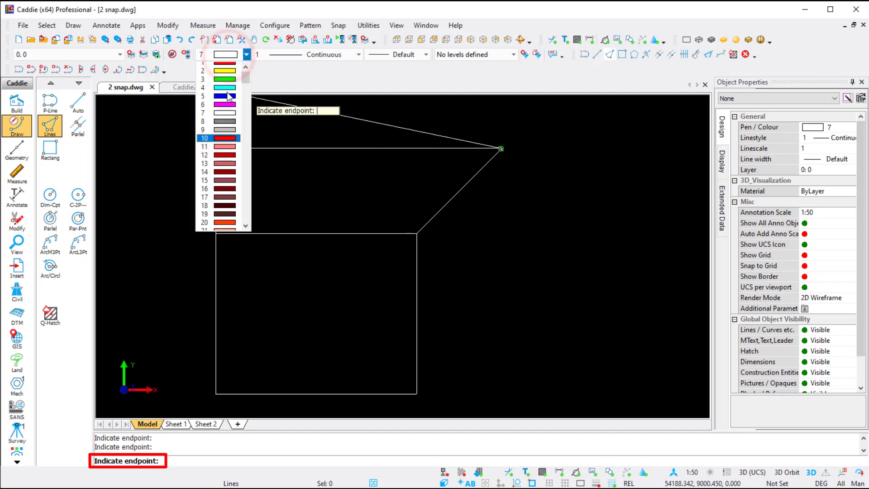
{"action": "left_click", "coordinate": [225, 75]}
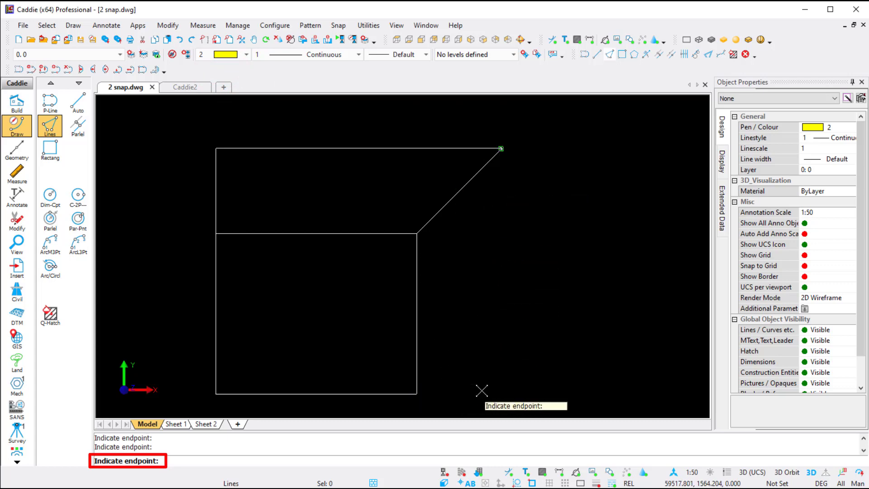
{"action": "left_click", "coordinate": [501, 392]}
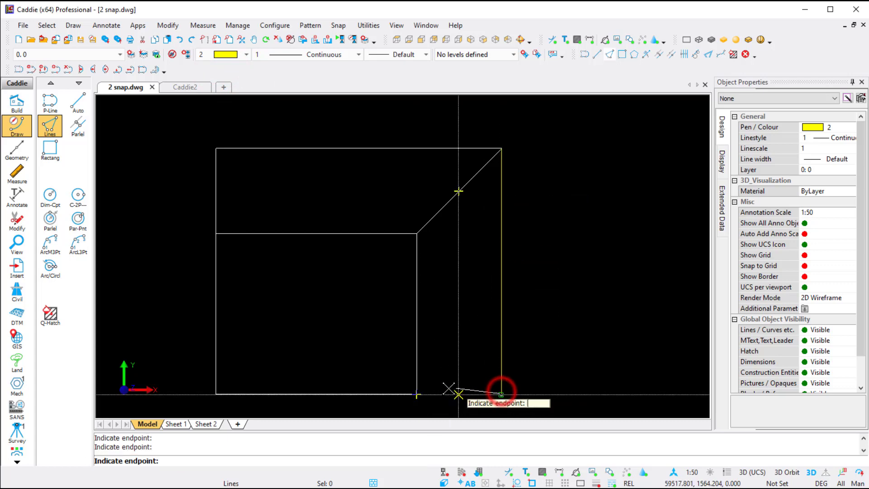
{"action": "left_click", "coordinate": [417, 394]}
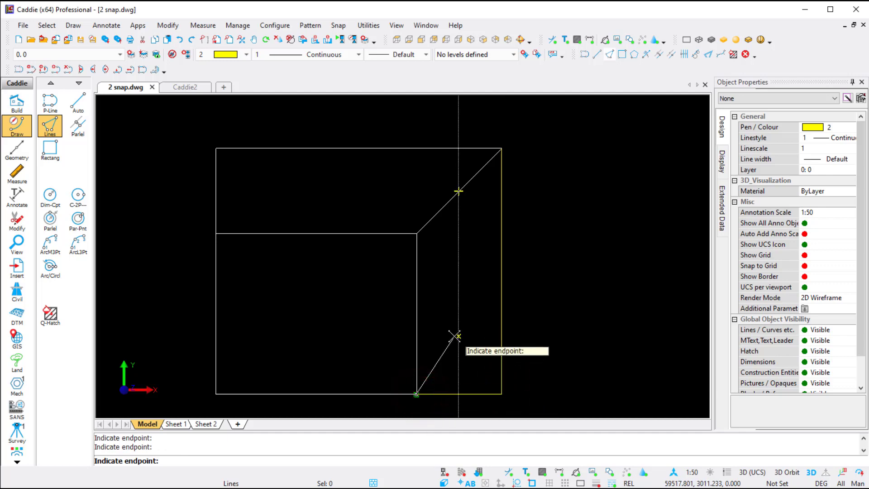
{"action": "key", "text": "Escape"}
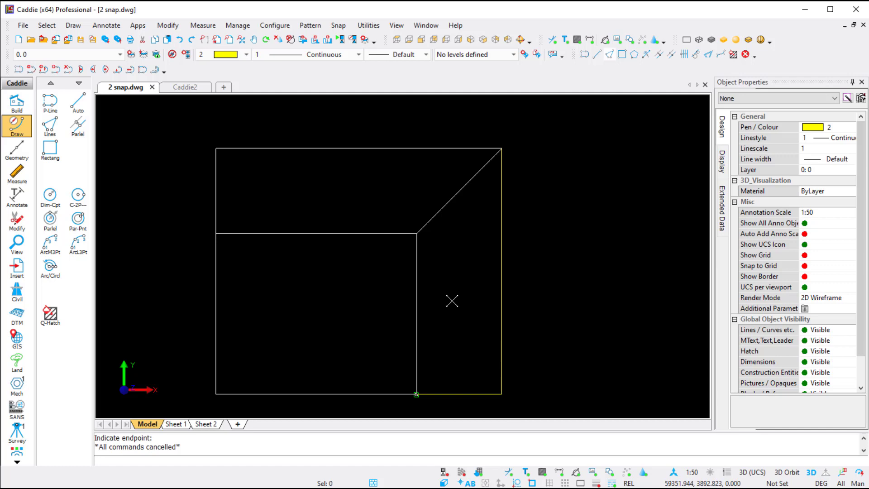
Draw a separate polyline to the right of the figure with a 5000 horizontal segment and a 4000 segment straight up.
{"action": "scroll", "coordinate": [452, 301], "scroll_direction": "down", "scroll_amount": 2}
{"action": "middle_click_drag", "start_coordinate": [416, 293], "coordinate": [267, 261]}
{"action": "left_click", "coordinate": [50, 102]}
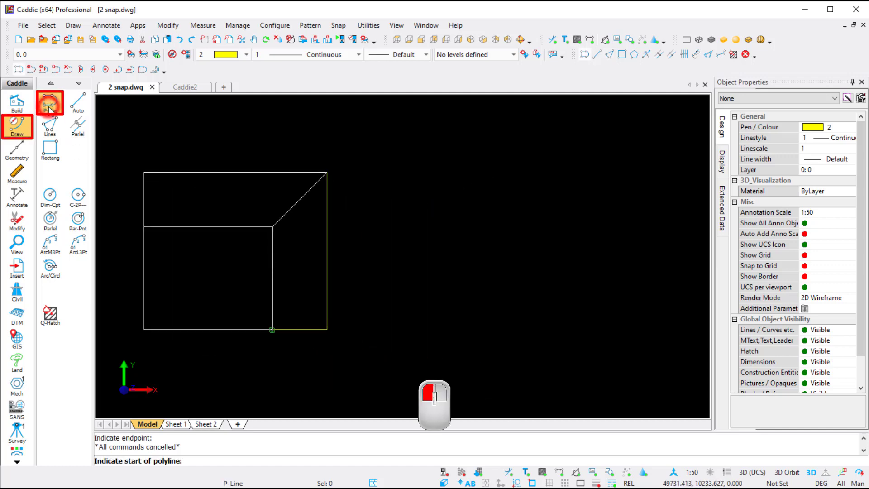
{"action": "left_click", "coordinate": [461, 335]}
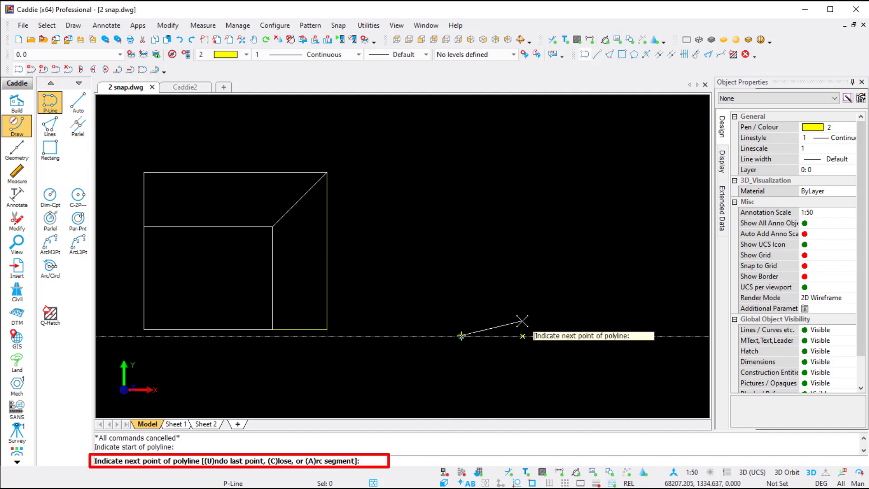
{"action": "key", "text": "Return"}
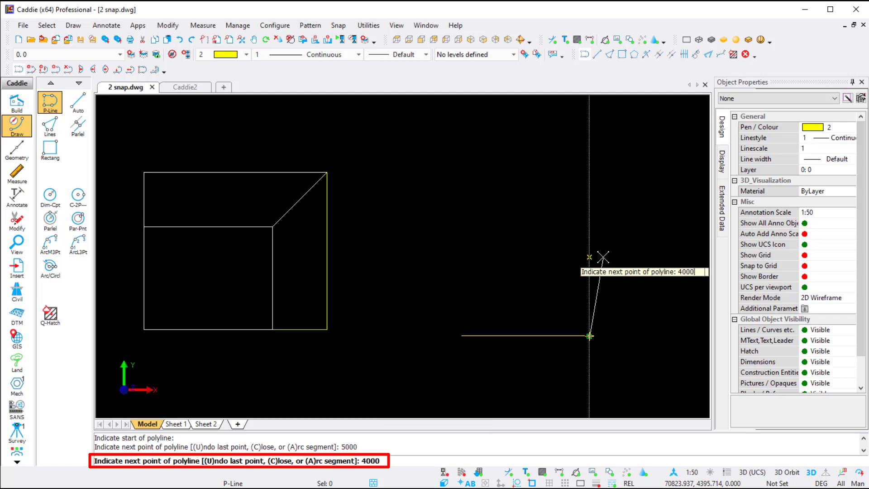
{"action": "key", "text": "Return"}
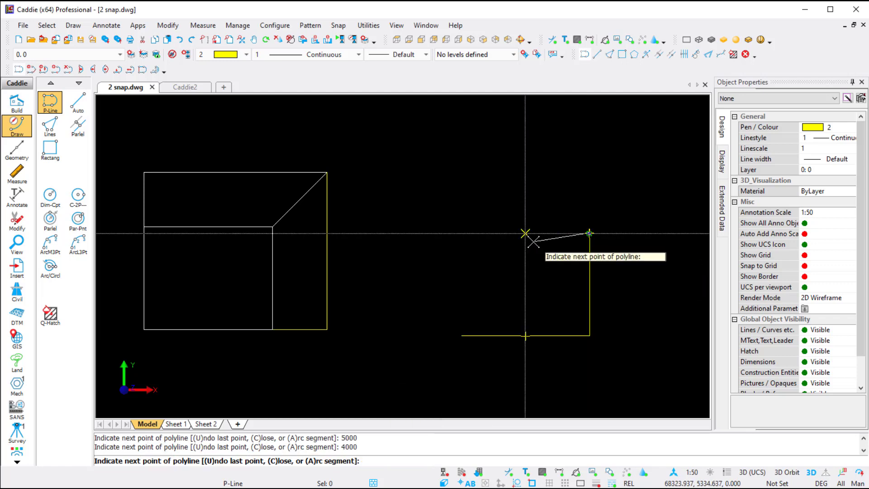
{"action": "key", "text": "Escape"}
{"action": "middle_click_drag", "start_coordinate": [434, 259], "coordinate": [498, 265]}
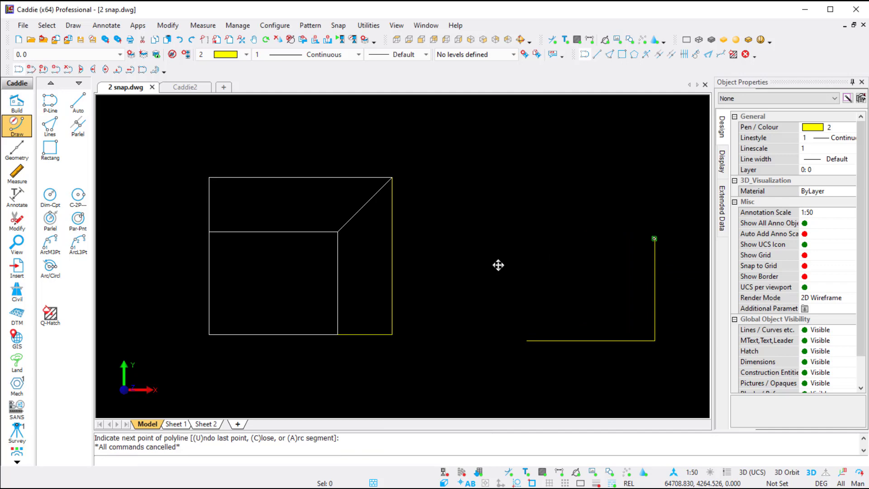